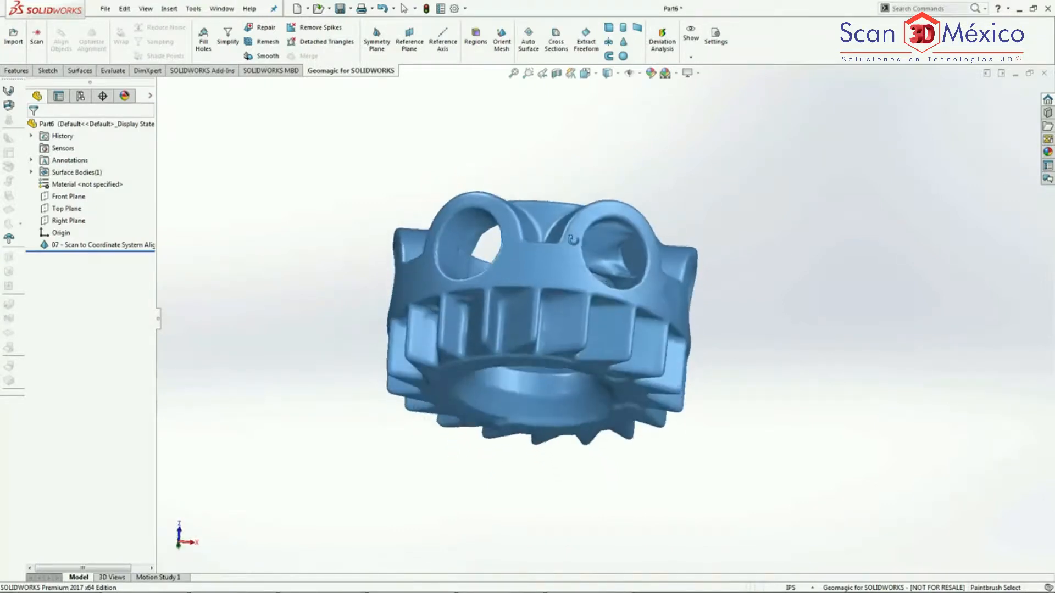
Segment the scanned mesh into colour-coded regions, keeping the default curvature sensitivity, connecting width and minimum area
{"action": "key", "text": "Escape"}
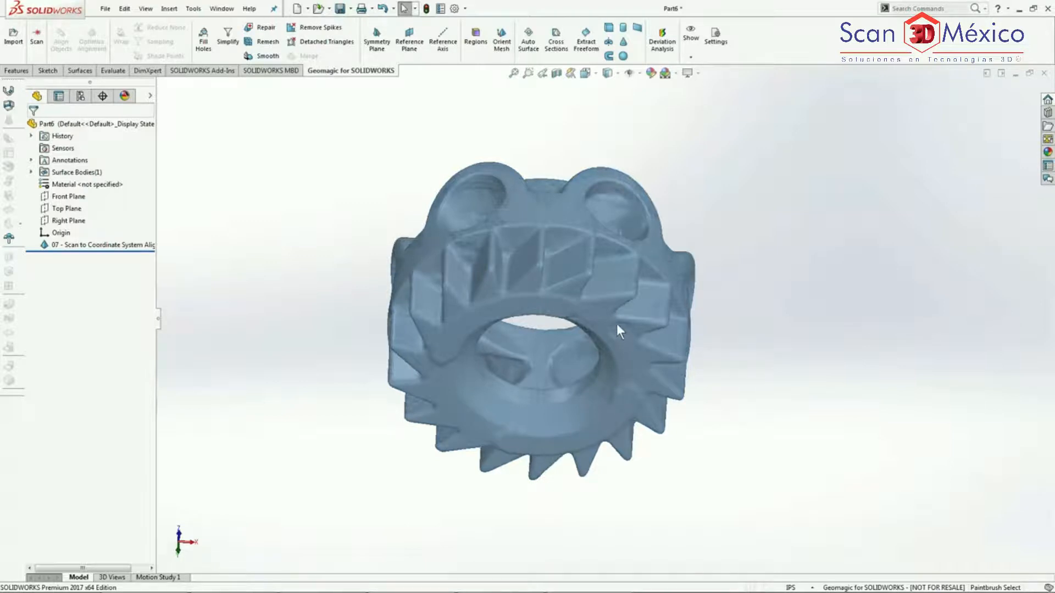
{"action": "middle_click_drag", "start_coordinate": [592, 276], "coordinate": [462, 242]}
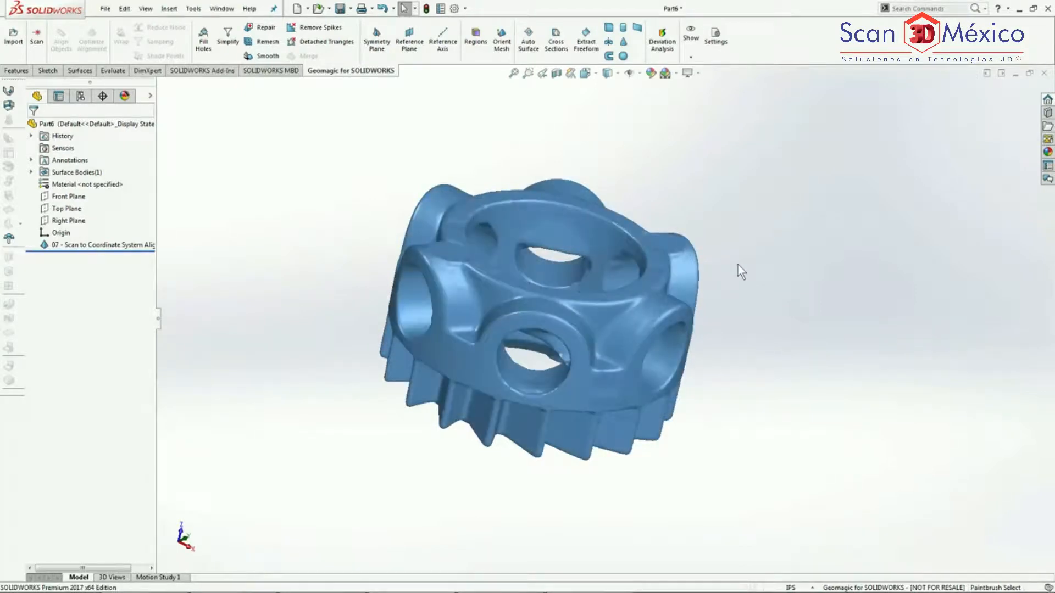
{"action": "middle_click_drag", "start_coordinate": [736, 309], "coordinate": [668, 351]}
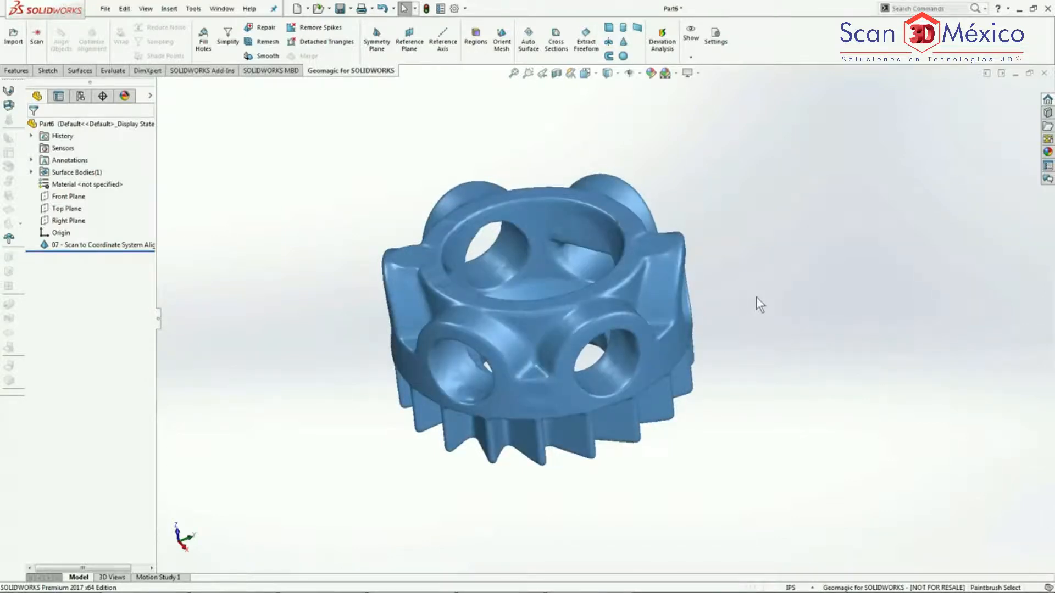
{"action": "mouse_move", "coordinate": [755, 297]}
{"action": "middle_mouse_down"}
{"action": "mouse_move", "coordinate": [758, 256]}
{"action": "mouse_move", "coordinate": [737, 225]}
{"action": "middle_mouse_up"}
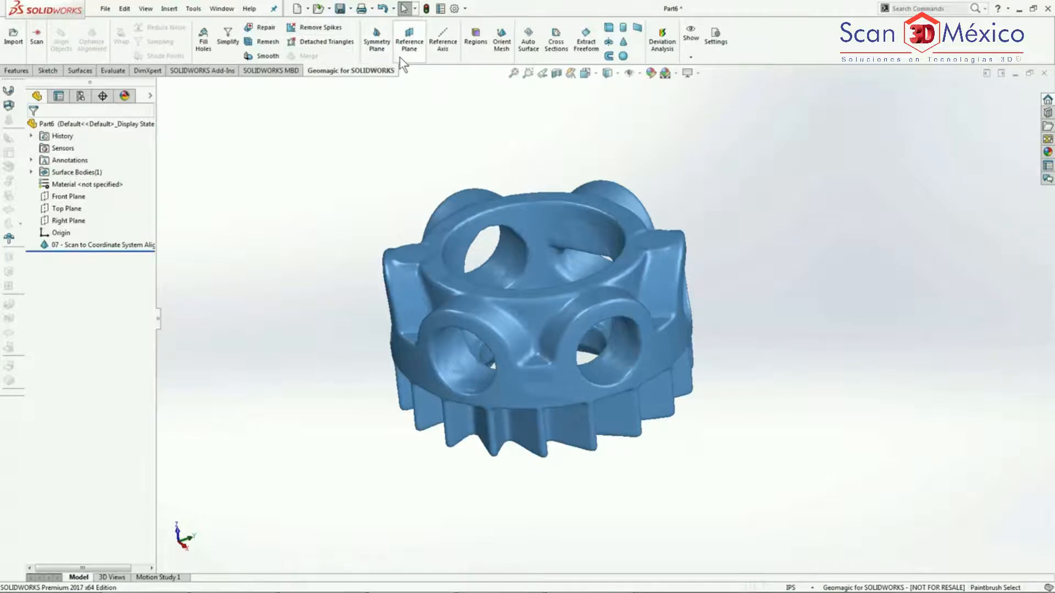
{"action": "left_click", "coordinate": [474, 54]}
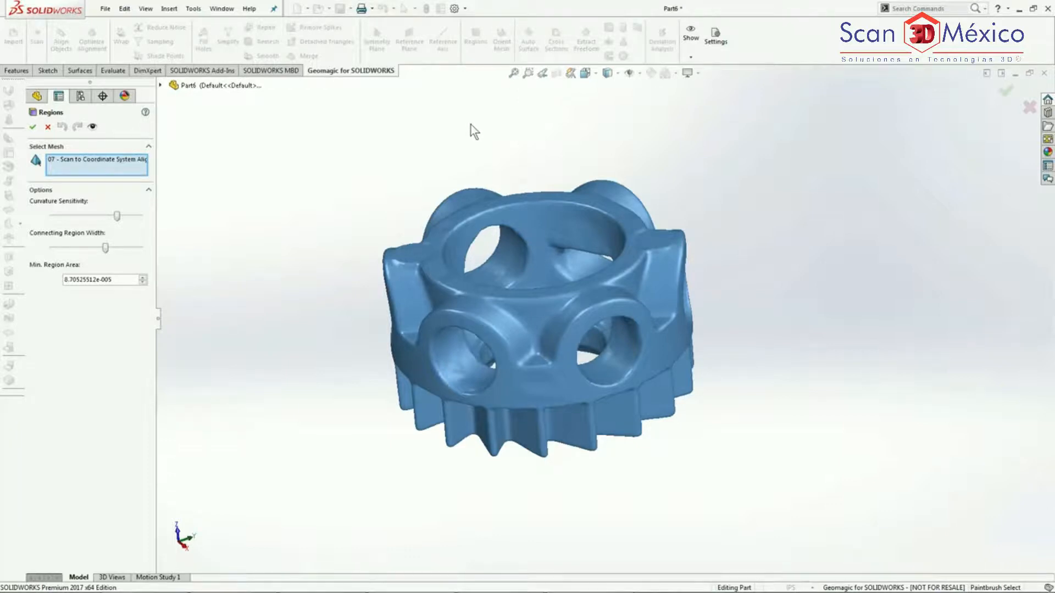
{"action": "left_click", "coordinate": [34, 127]}
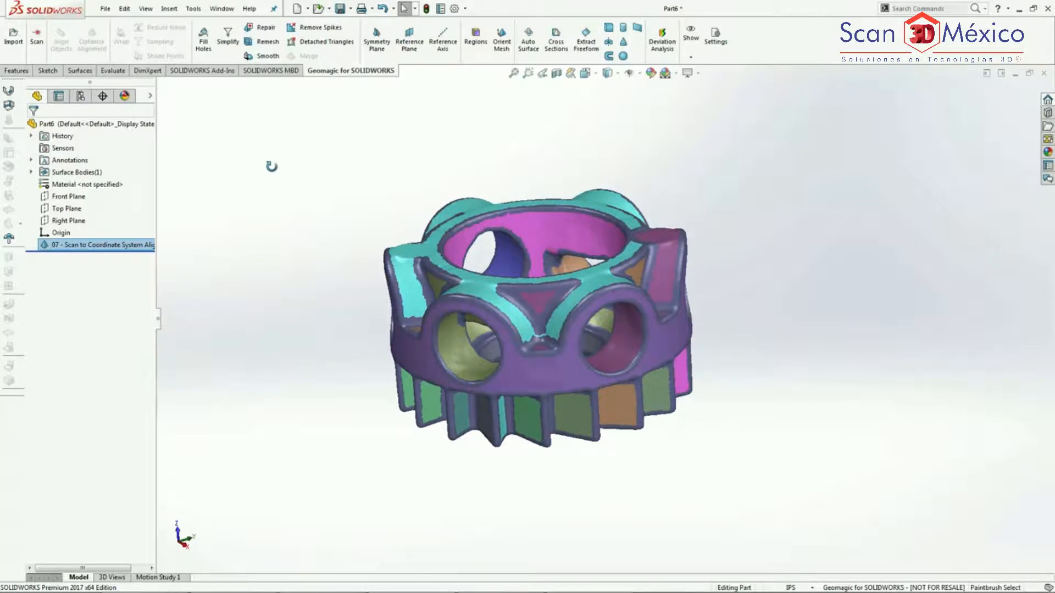
Start Orient Mesh with region selection and define the X axis from two opposite cylindrical side-hole regions
{"action": "left_click", "coordinate": [502, 44]}
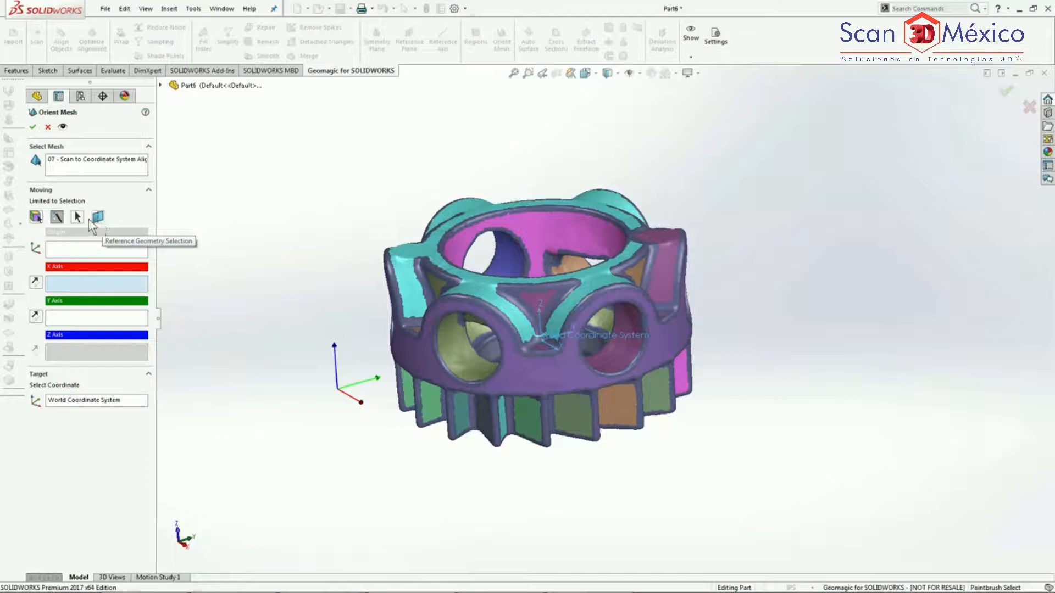
{"action": "left_click", "coordinate": [36, 218]}
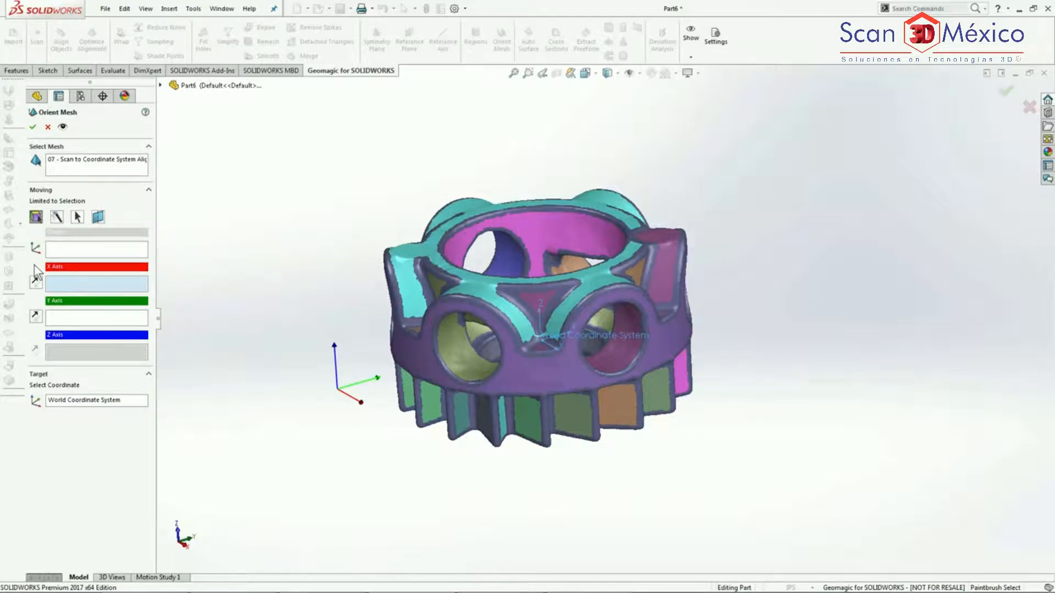
{"action": "left_click", "coordinate": [77, 250]}
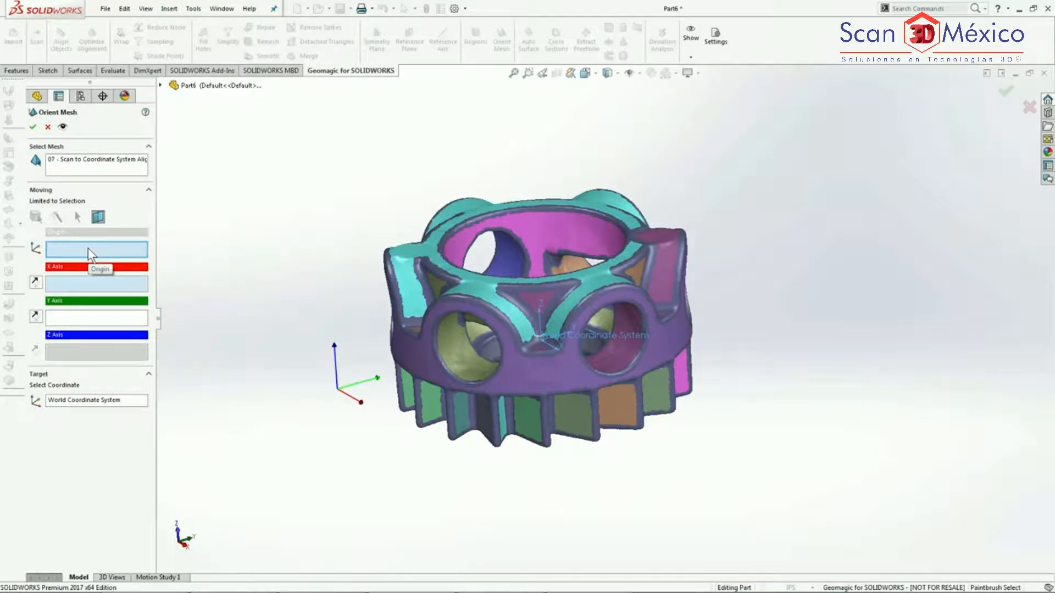
{"action": "left_click", "coordinate": [80, 282]}
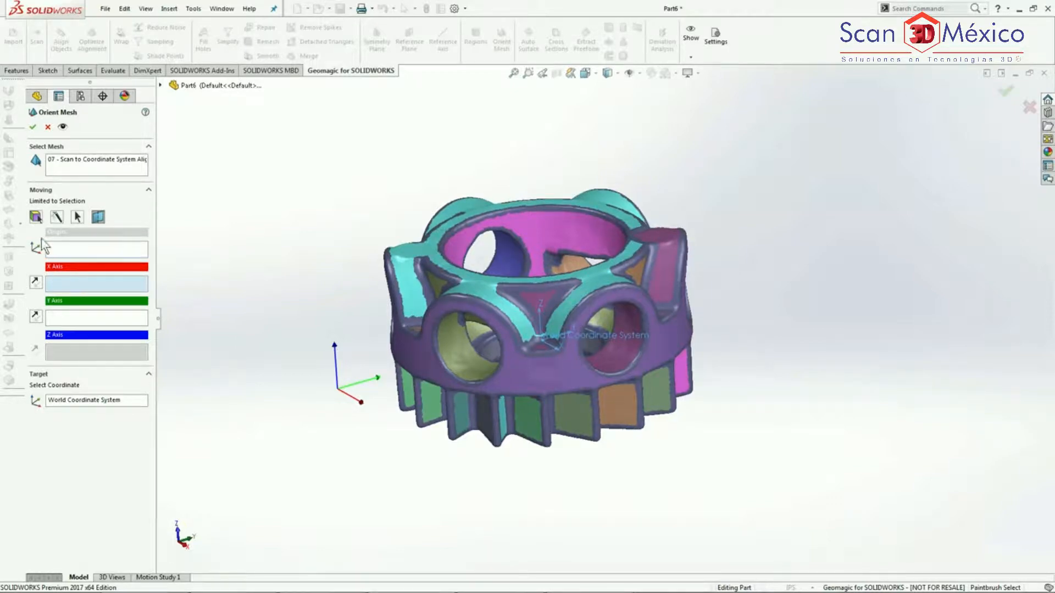
{"action": "left_click", "coordinate": [36, 216]}
{"action": "left_click", "coordinate": [622, 359]}
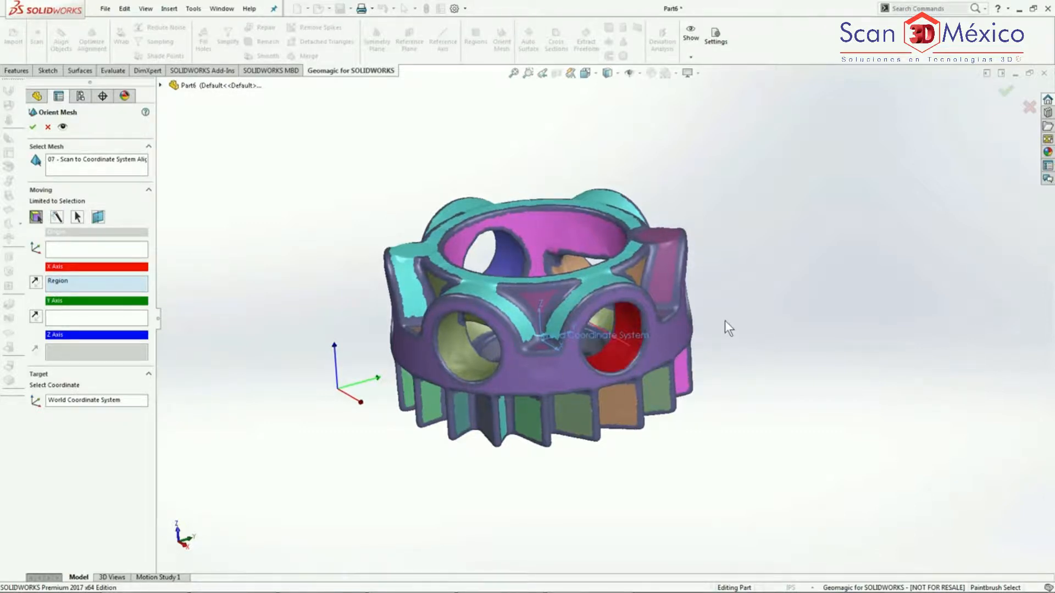
{"action": "left_click", "coordinate": [505, 259]}
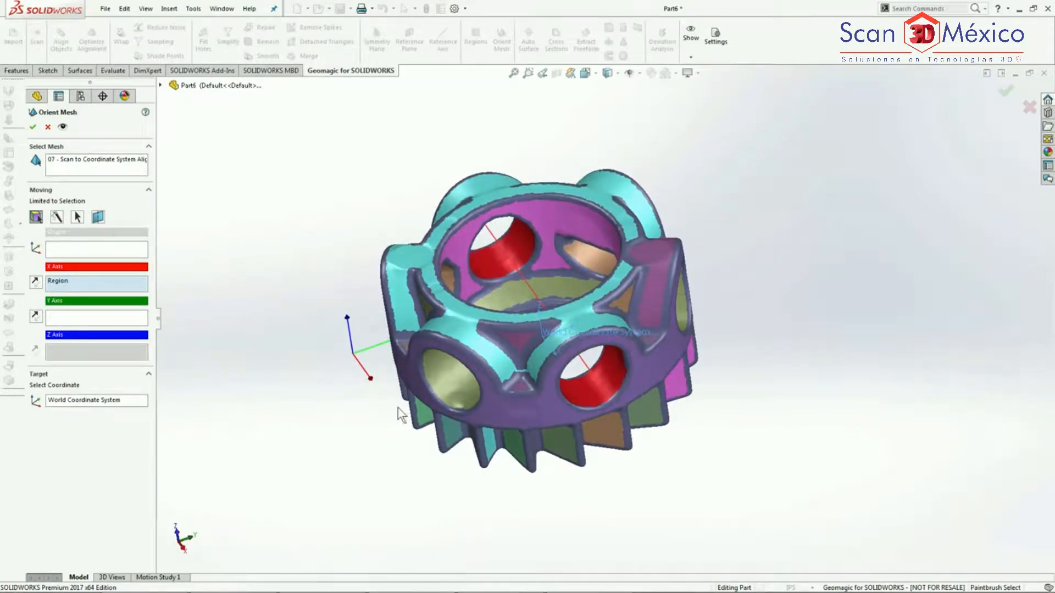
Define the Z axis of the mesh orientation from the two flat ring regions on the toothed underside
{"action": "middle_click_drag", "start_coordinate": [397, 413], "coordinate": [464, 360]}
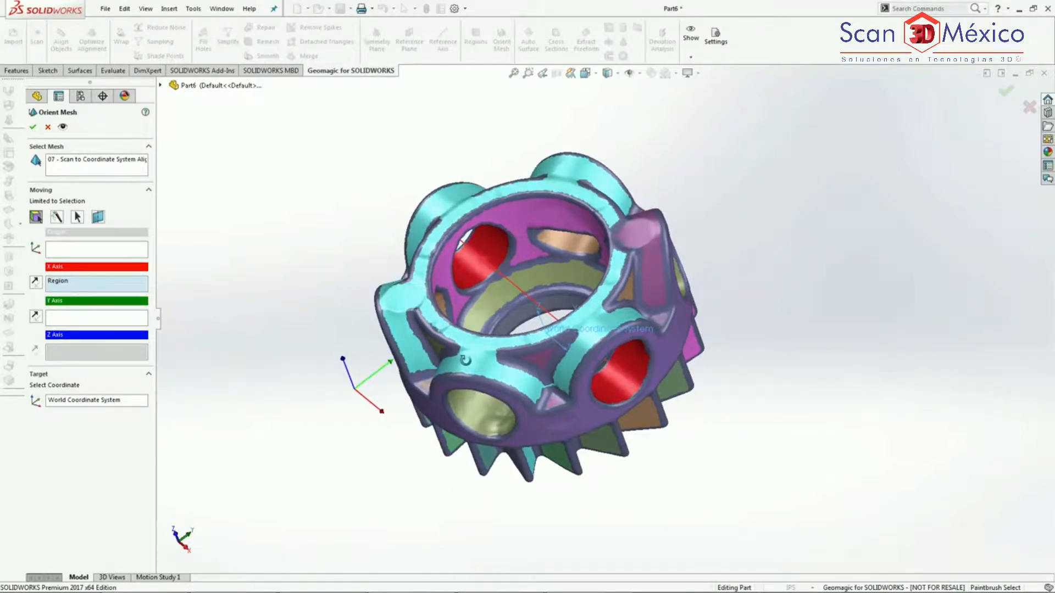
{"action": "left_click", "coordinate": [80, 352]}
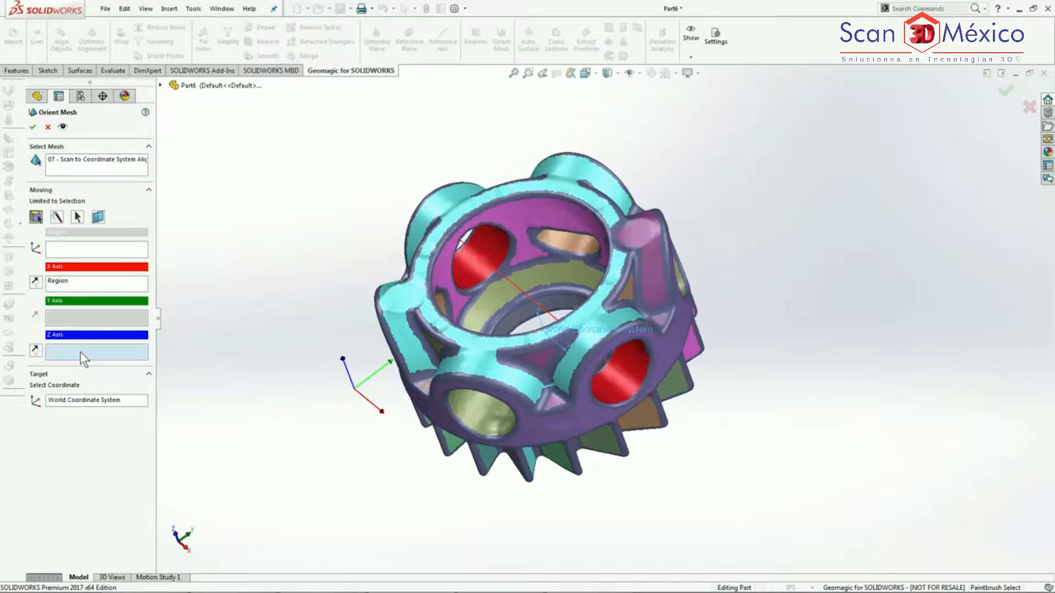
{"action": "mouse_move", "coordinate": [633, 496]}
{"action": "middle_mouse_down"}
{"action": "mouse_move", "coordinate": [582, 417]}
{"action": "mouse_move", "coordinate": [489, 351]}
{"action": "middle_mouse_up"}
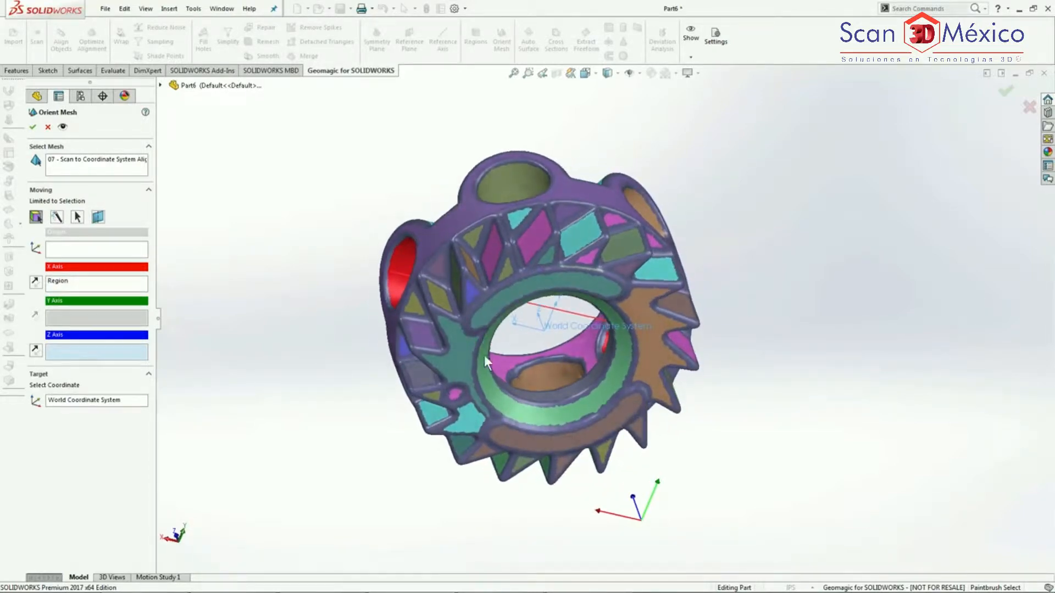
{"action": "left_click", "coordinate": [490, 309]}
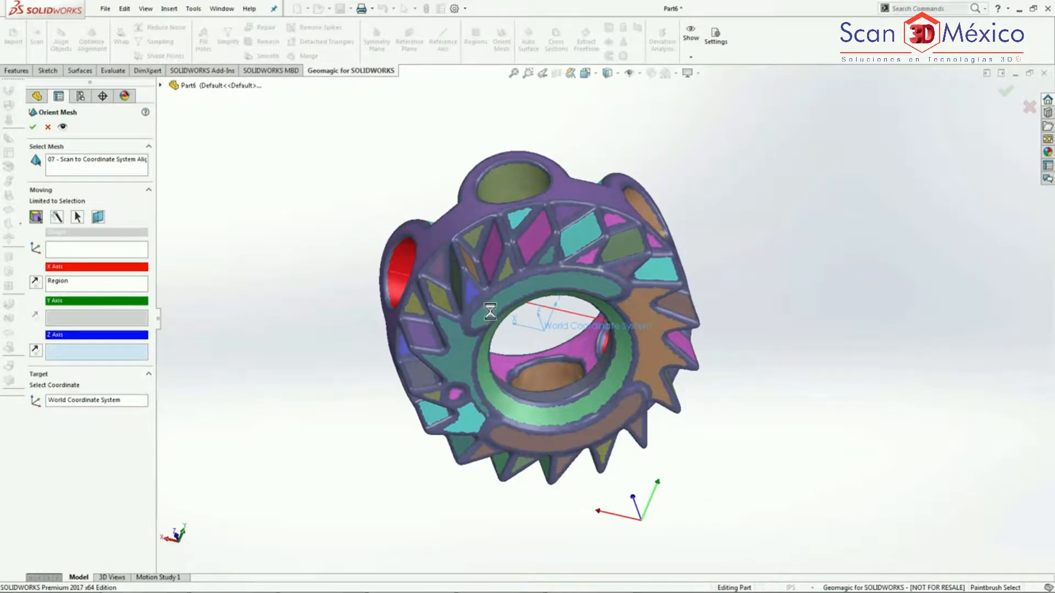
{"action": "left_click", "coordinate": [530, 442]}
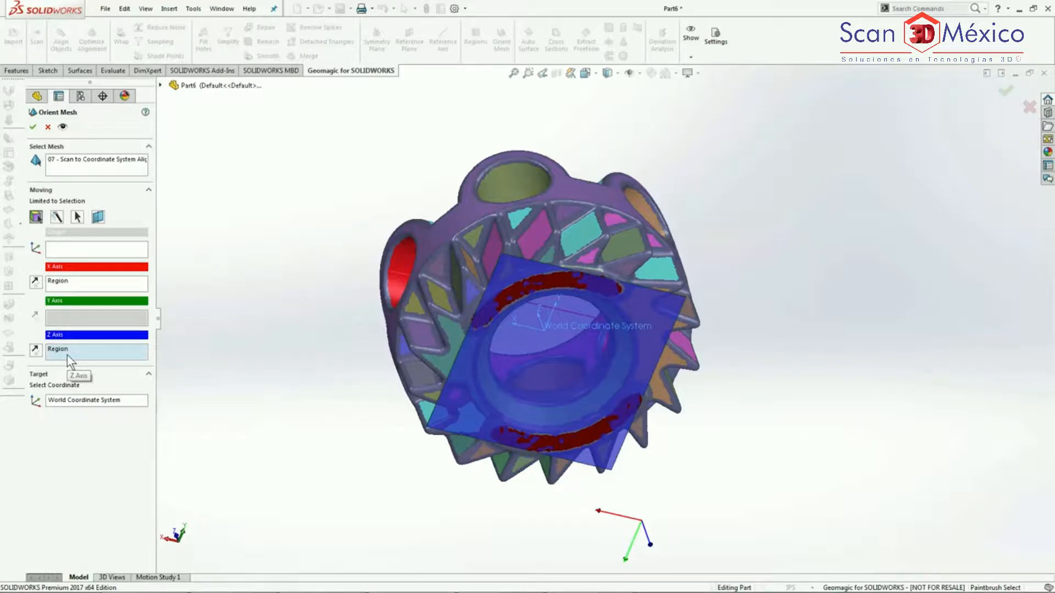
Reverse the Z axis direction of the mesh orientation and check it against the triad
{"action": "middle_click_drag", "start_coordinate": [500, 259], "coordinate": [642, 565]}
{"action": "middle_click_drag", "start_coordinate": [650, 443], "coordinate": [627, 479]}
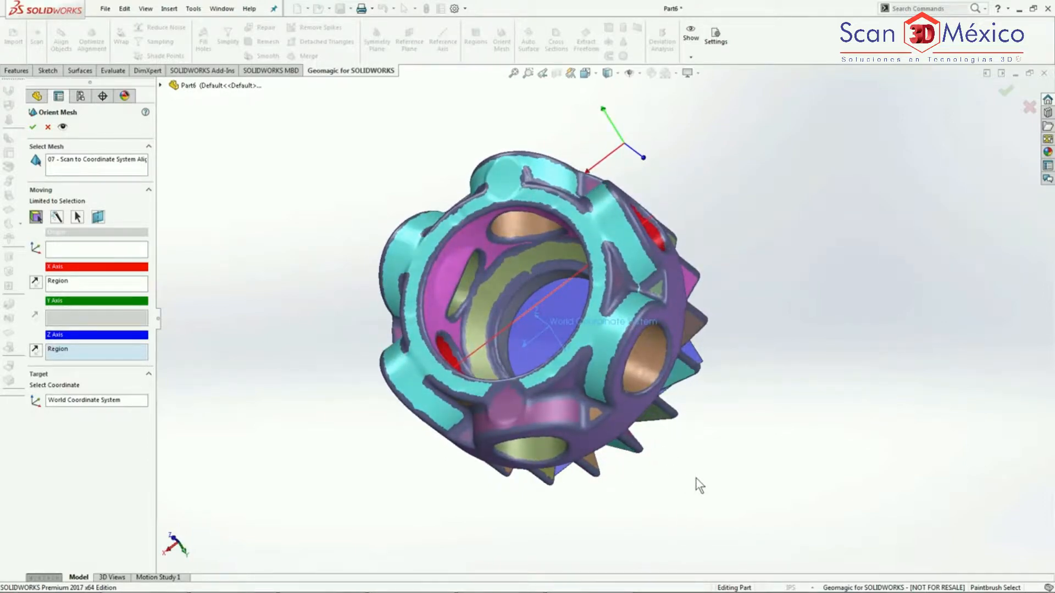
{"action": "middle_click_drag", "start_coordinate": [697, 479], "coordinate": [766, 518]}
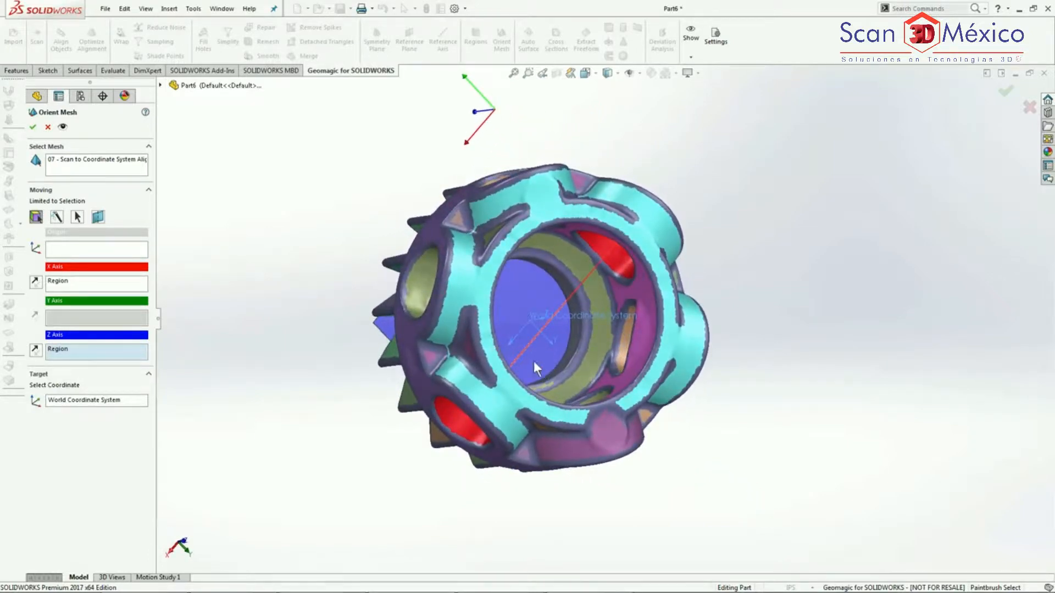
{"action": "middle_click_drag", "start_coordinate": [653, 339], "coordinate": [605, 324]}
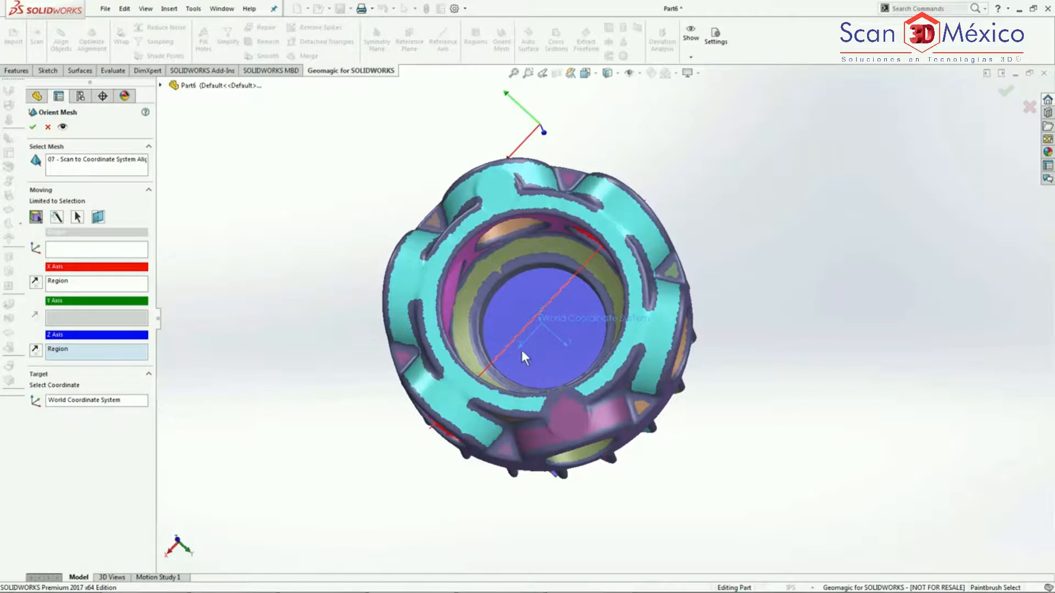
{"action": "middle_click_drag", "start_coordinate": [545, 336], "coordinate": [537, 294]}
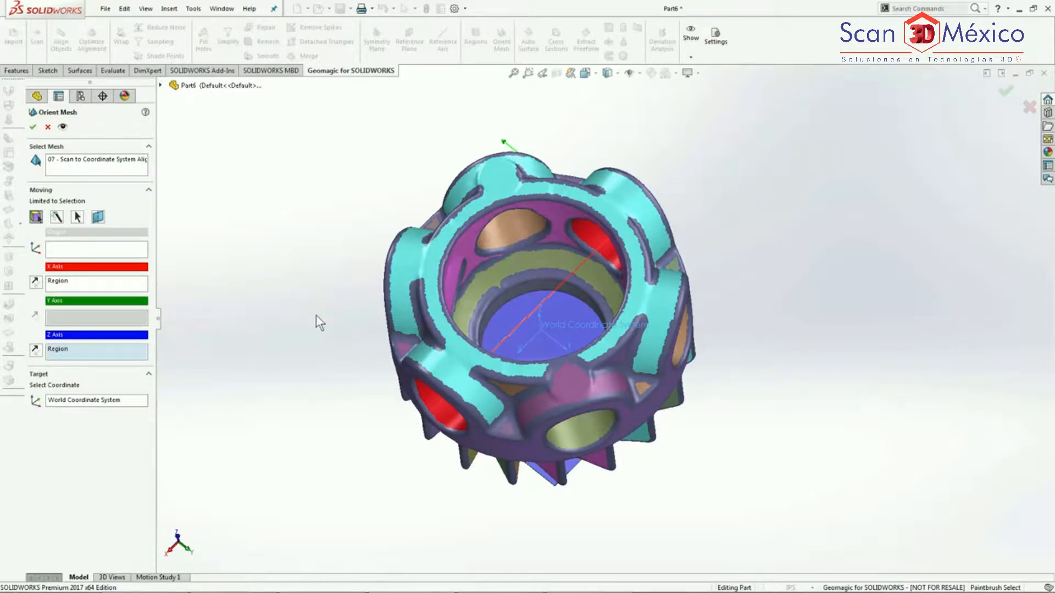
{"action": "middle_click_drag", "start_coordinate": [332, 329], "coordinate": [330, 300]}
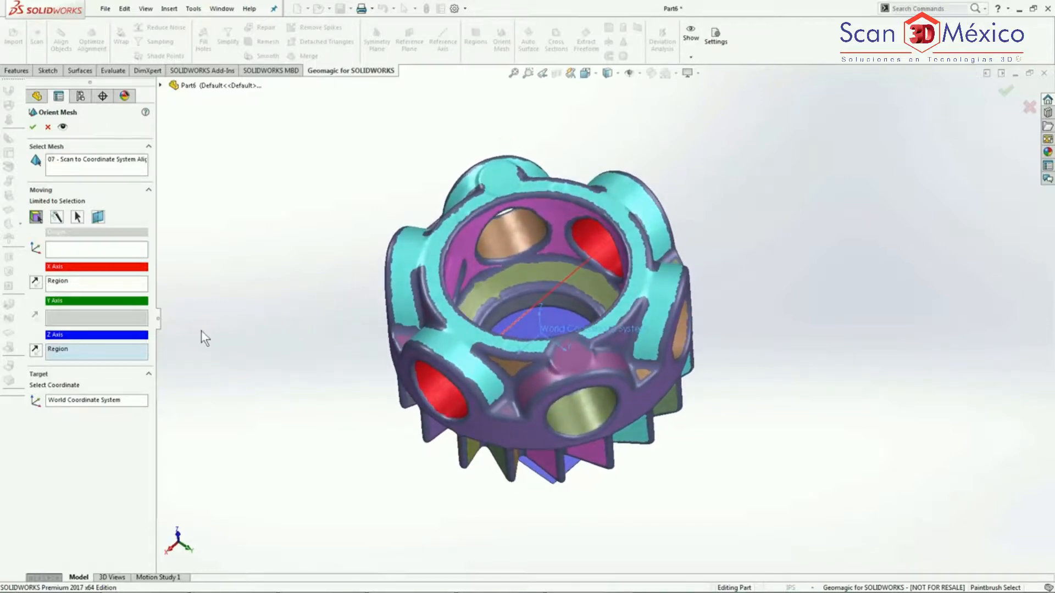
{"action": "left_click", "coordinate": [37, 353]}
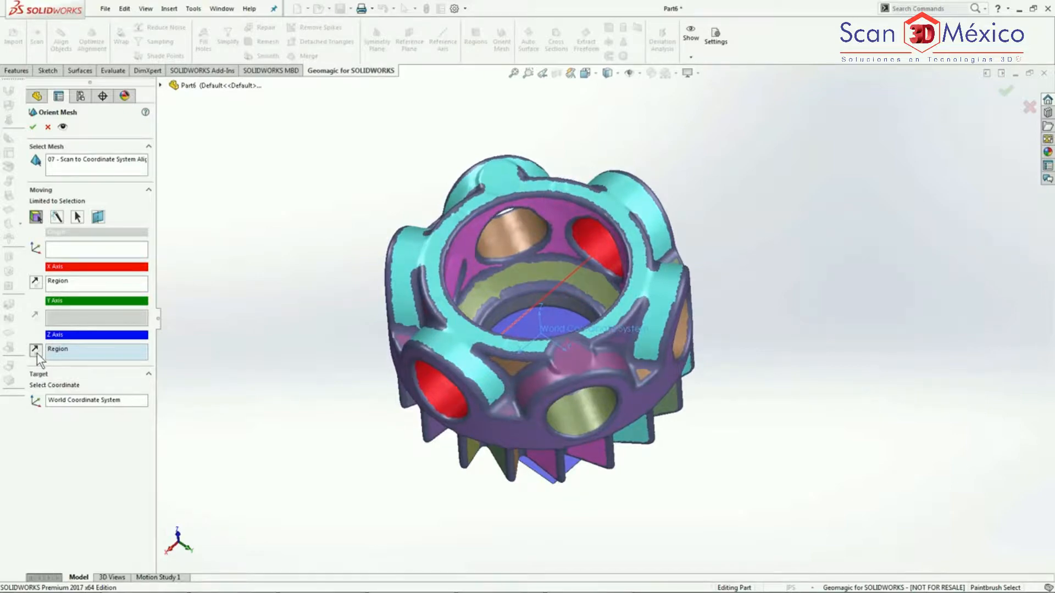
{"action": "scroll", "coordinate": [236, 335], "scroll_direction": "up", "scroll_amount": 6}
{"action": "middle_click_drag", "start_coordinate": [474, 355], "coordinate": [505, 406]}
{"action": "scroll", "coordinate": [594, 315], "scroll_direction": "down", "scroll_amount": 3}
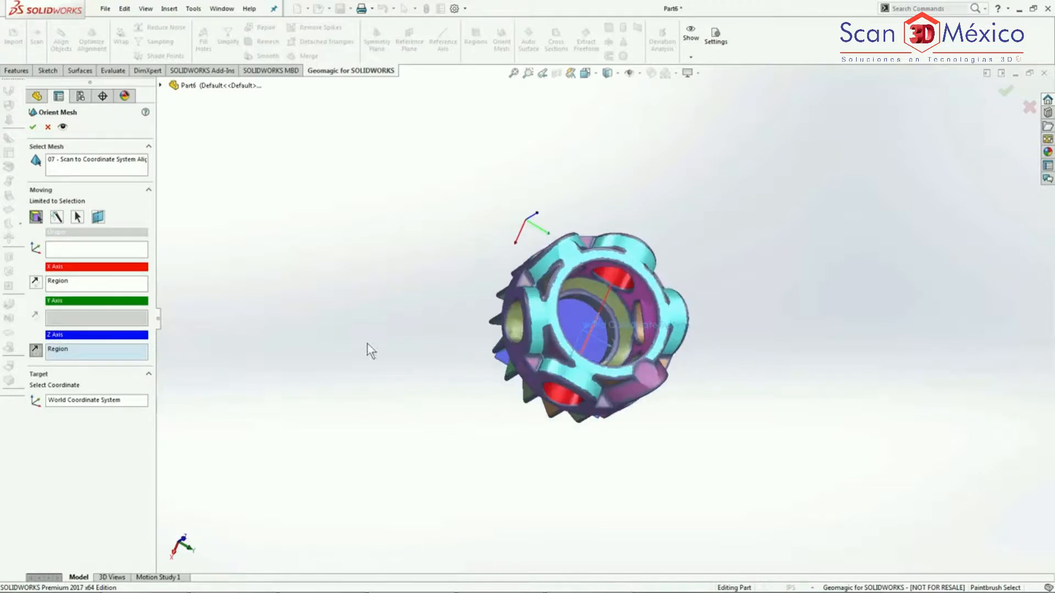
Toggle the Z axis direction, reverse the X axis, and apply the mesh orientation to the World Coordinate System
{"action": "left_click", "coordinate": [35, 351]}
{"action": "left_click", "coordinate": [34, 351]}
{"action": "left_click", "coordinate": [34, 350]}
{"action": "left_click", "coordinate": [36, 282]}
{"action": "left_click", "coordinate": [36, 283]}
{"action": "left_click", "coordinate": [36, 283]}
{"action": "left_click", "coordinate": [33, 127]}
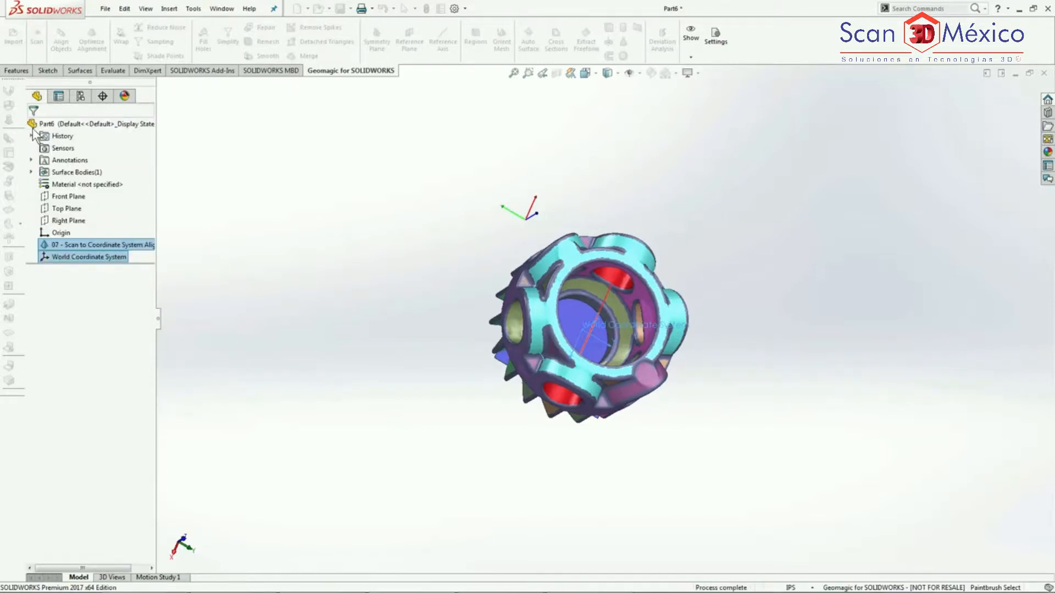
Examine the mesh alignment against the Front, Top and Right planes and the origin
{"action": "left_click", "coordinate": [78, 196]}
{"action": "left_click", "coordinate": [58, 230], "text": "shift"}
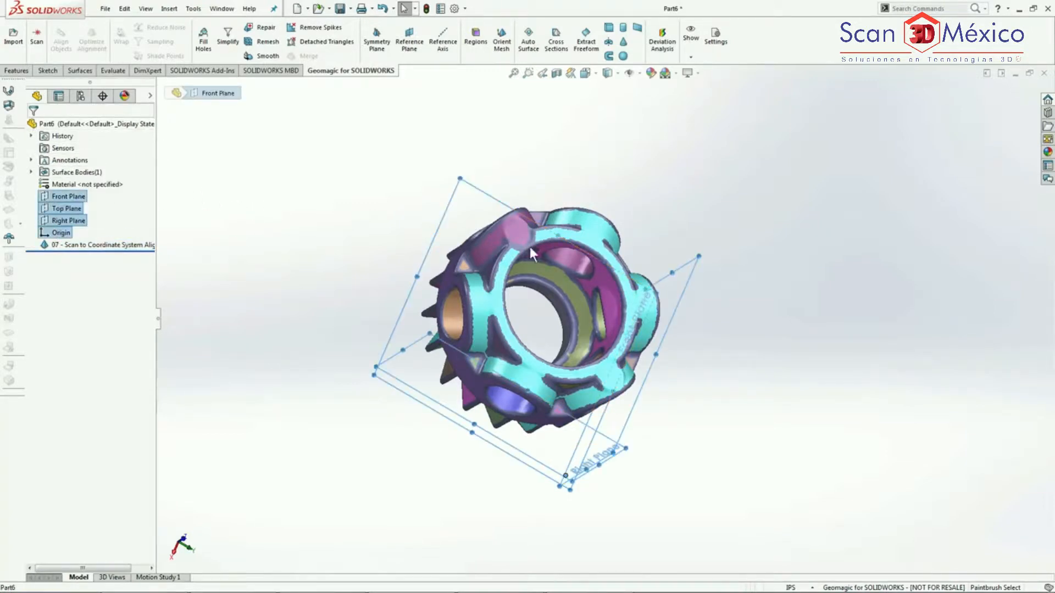
{"action": "middle_click_drag", "start_coordinate": [798, 299], "coordinate": [833, 276]}
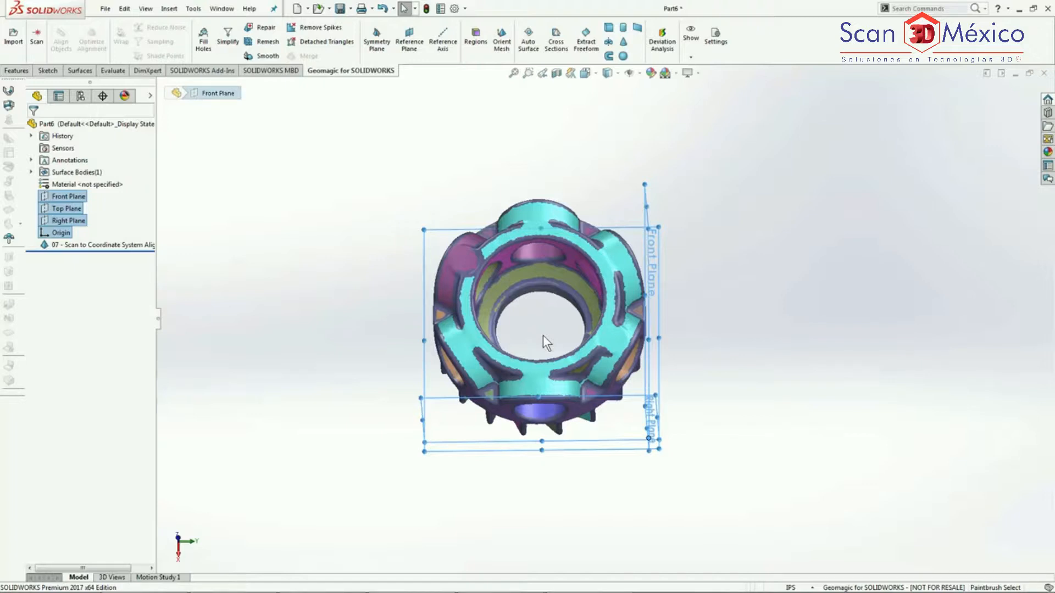
{"action": "left_click", "coordinate": [769, 328]}
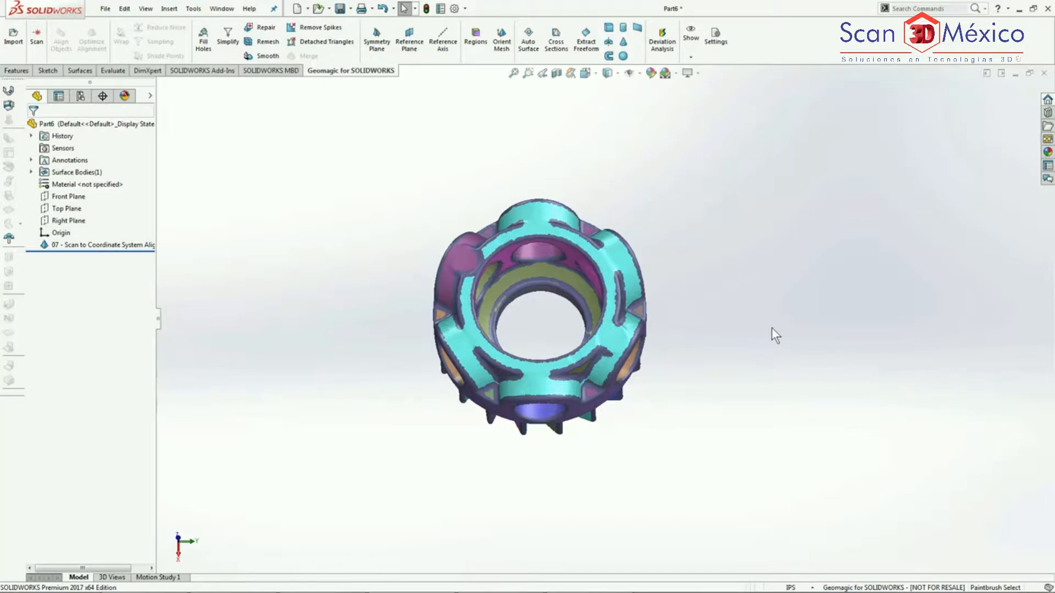
Create a reference axis by fitting a cylinder to the mesh's outer wall region
{"action": "mouse_move", "coordinate": [526, 264]}
{"action": "middle_mouse_down"}
{"action": "mouse_move", "coordinate": [526, 317]}
{"action": "mouse_move", "coordinate": [541, 293]}
{"action": "mouse_move", "coordinate": [538, 260]}
{"action": "middle_mouse_up"}
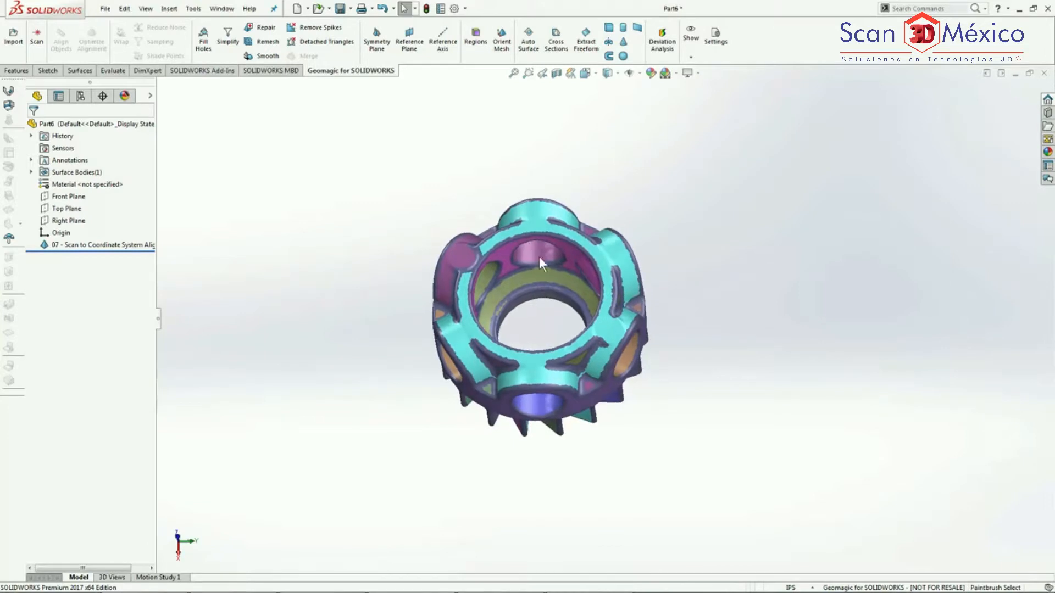
{"action": "scroll", "coordinate": [452, 143], "scroll_direction": "up", "scroll_amount": 1}
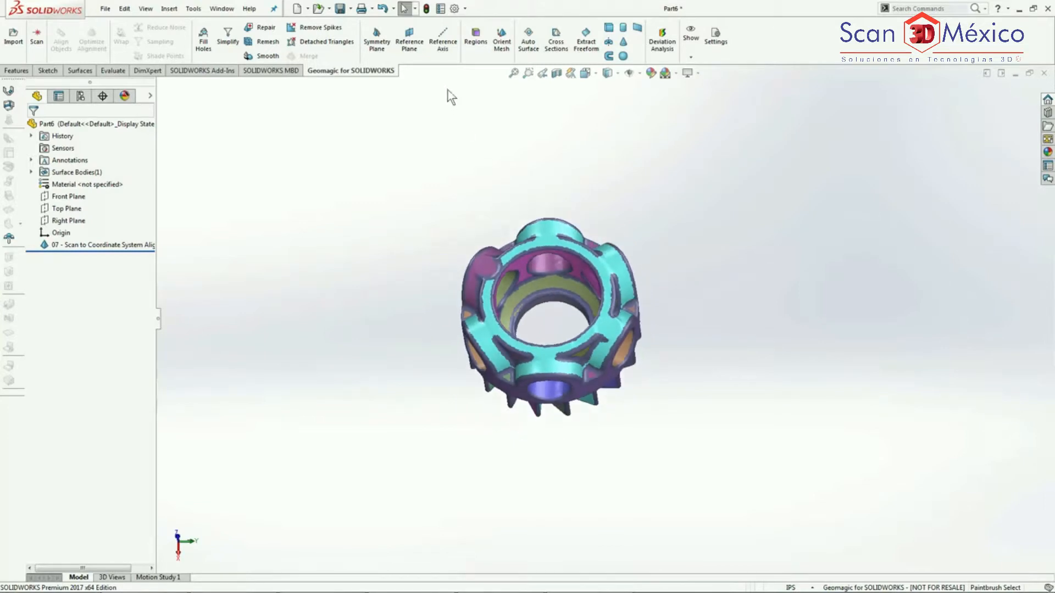
{"action": "left_click", "coordinate": [446, 51]}
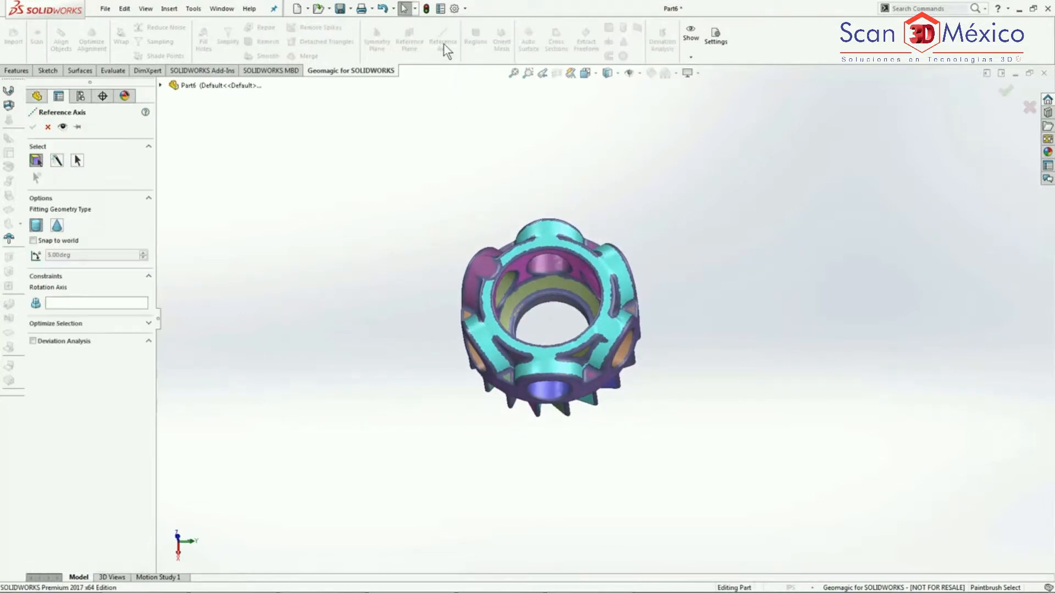
{"action": "middle_click_drag", "start_coordinate": [649, 290], "coordinate": [664, 182]}
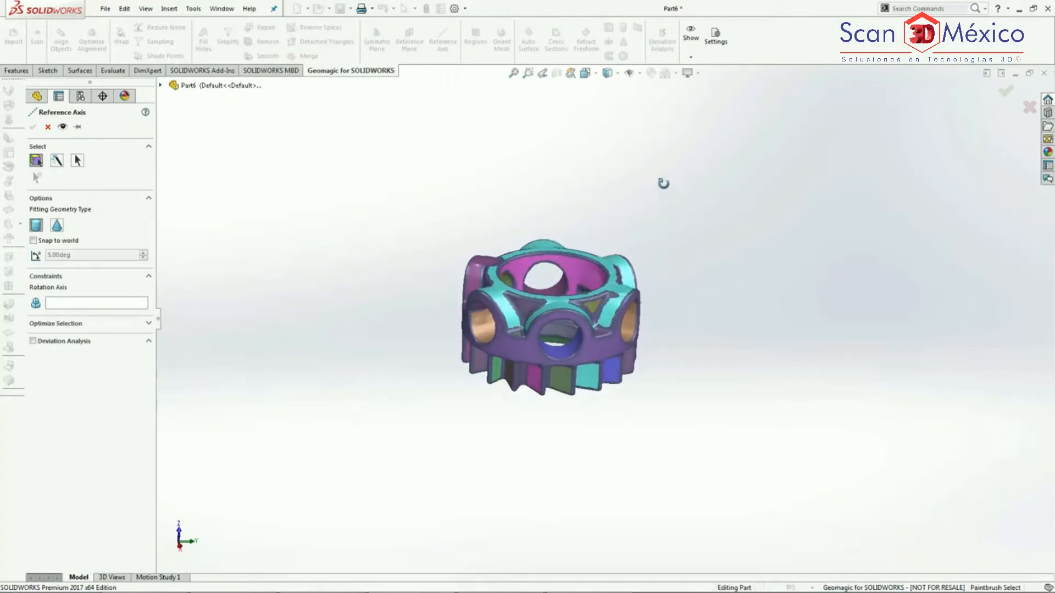
{"action": "left_click", "coordinate": [520, 345]}
{"action": "middle_click_drag", "start_coordinate": [660, 341], "coordinate": [569, 440]}
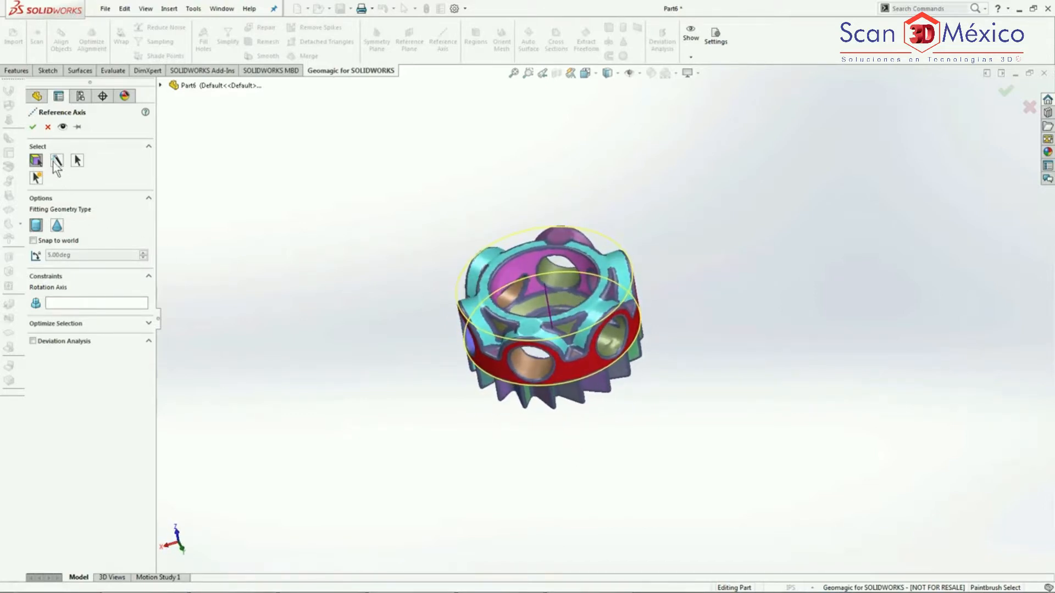
{"action": "left_click", "coordinate": [33, 128]}
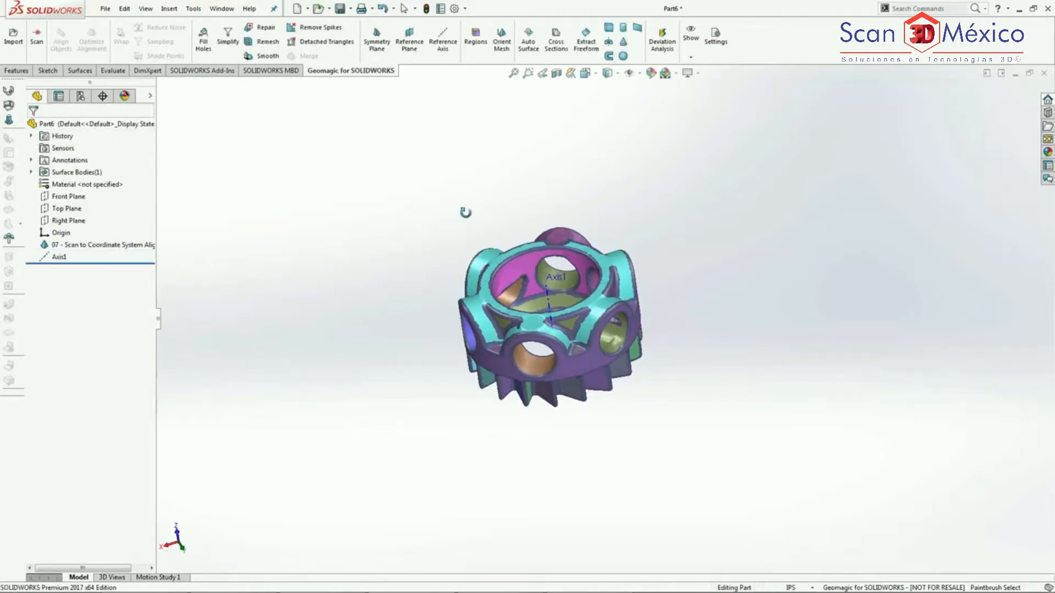
Create a reference plane fitted to the two flat arc-shaped regions on the toothed end of the mesh
{"action": "left_click", "coordinate": [408, 48]}
{"action": "middle_click_drag", "start_coordinate": [574, 434], "coordinate": [549, 299]}
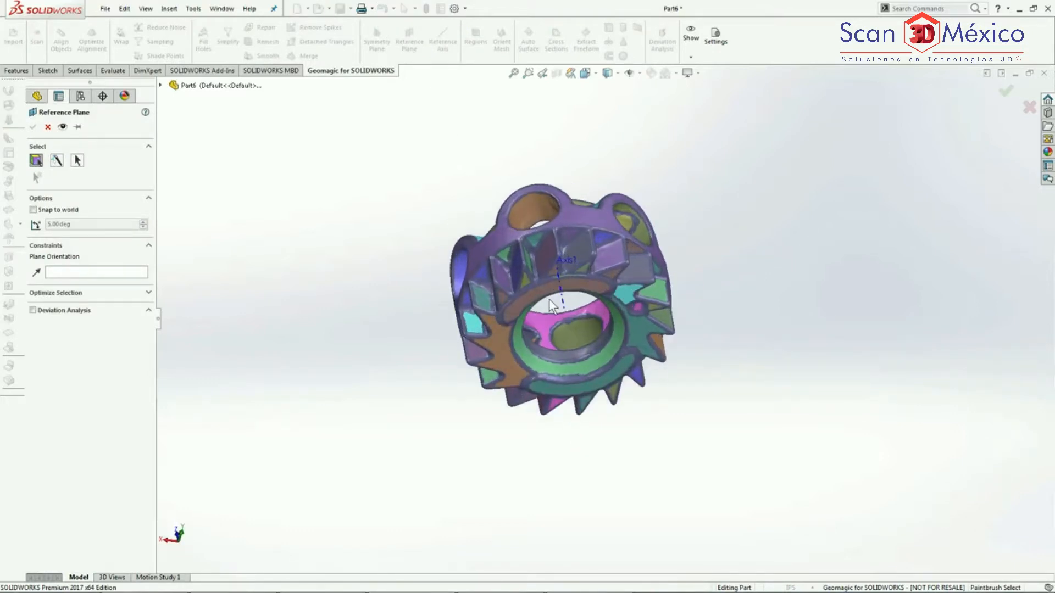
{"action": "scroll", "coordinate": [550, 306], "scroll_direction": "down", "scroll_amount": 2}
{"action": "left_click", "coordinate": [548, 286]}
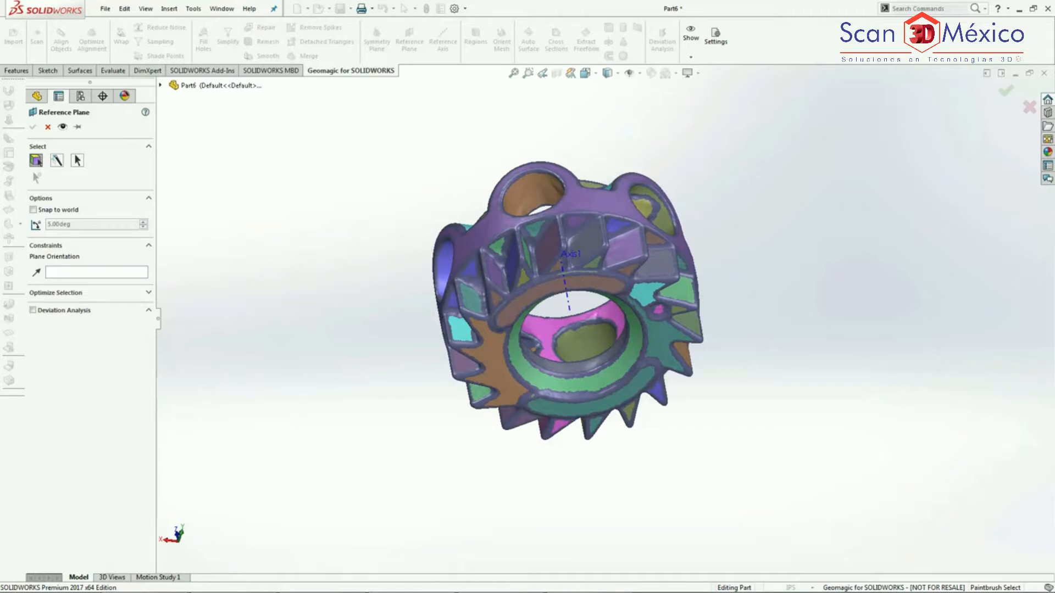
{"action": "left_click", "coordinate": [576, 410]}
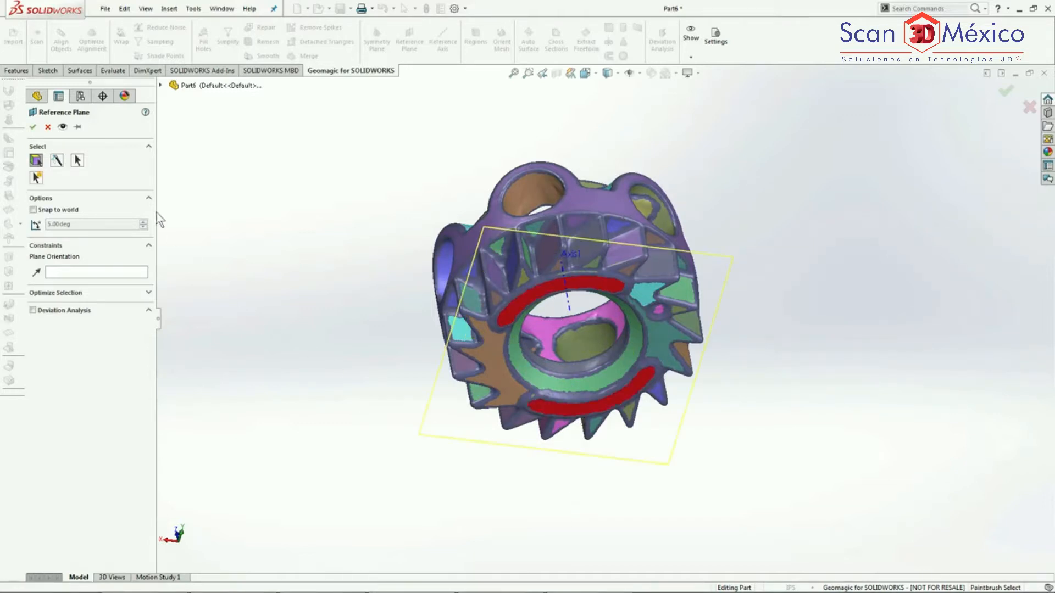
{"action": "left_click", "coordinate": [33, 127]}
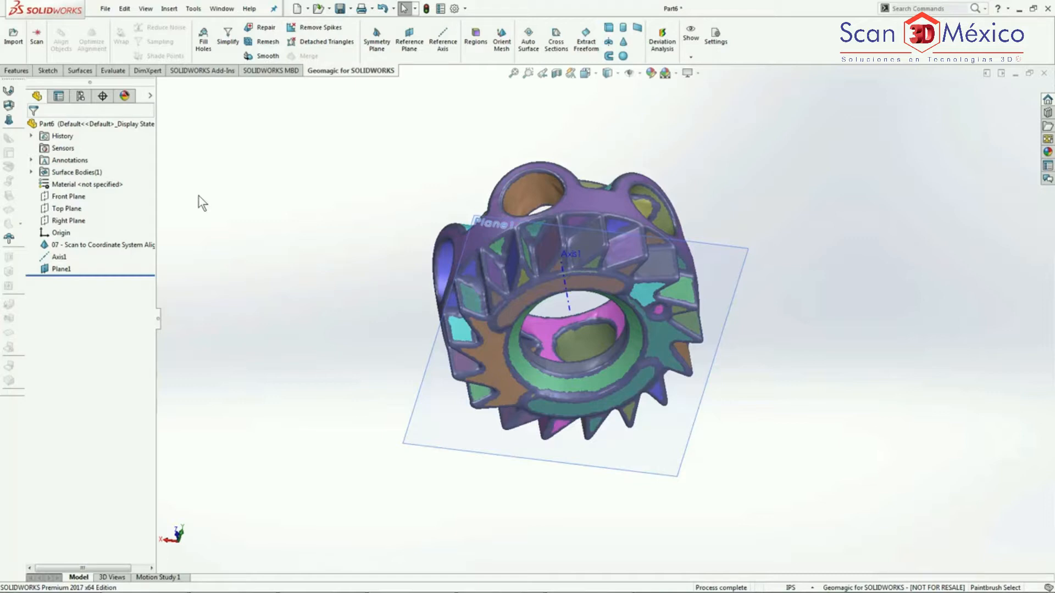
{"action": "middle_click_drag", "start_coordinate": [450, 146], "coordinate": [433, 272]}
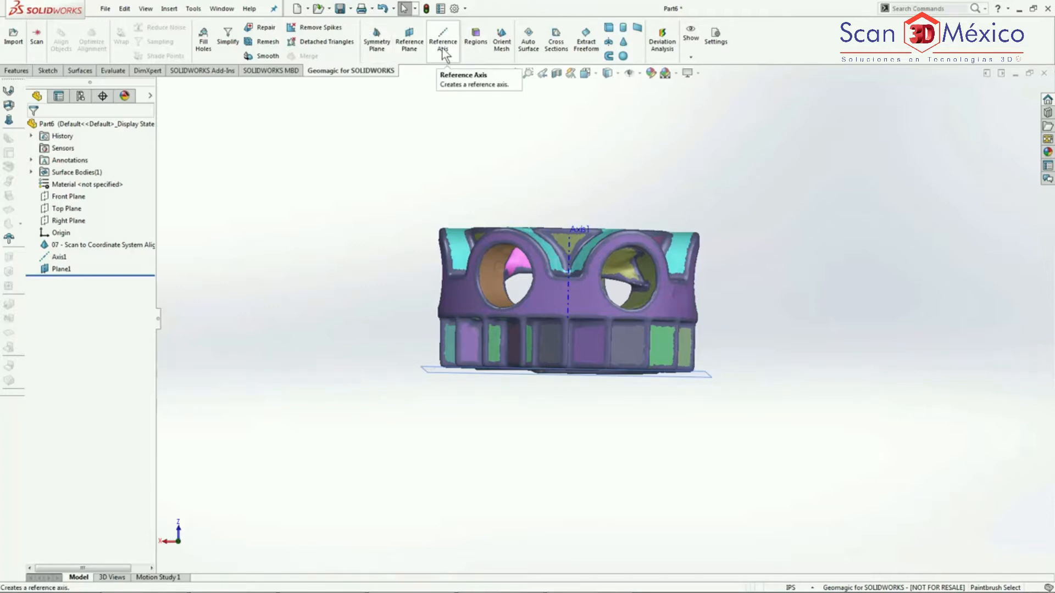
Create a reference point at the intersection of Axis1 and Plane1
{"action": "left_click", "coordinate": [17, 70]}
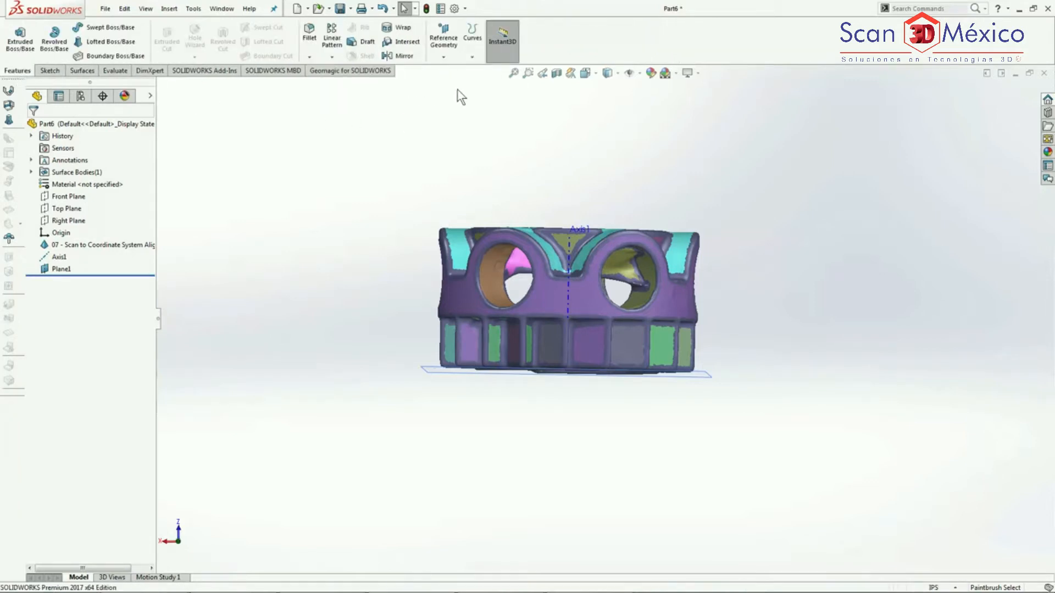
{"action": "left_click", "coordinate": [443, 58]}
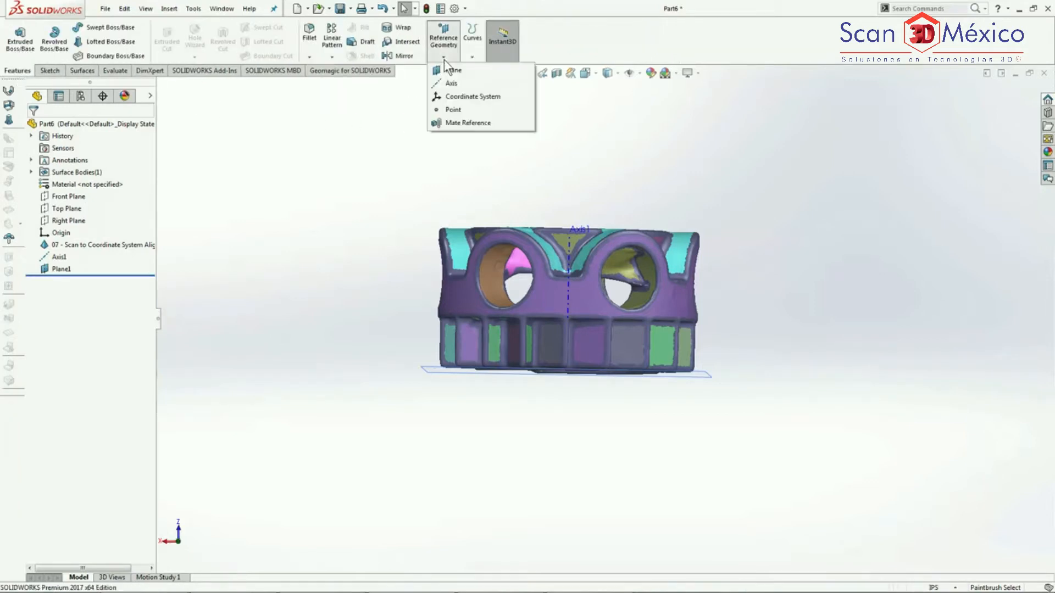
{"action": "left_click", "coordinate": [456, 109]}
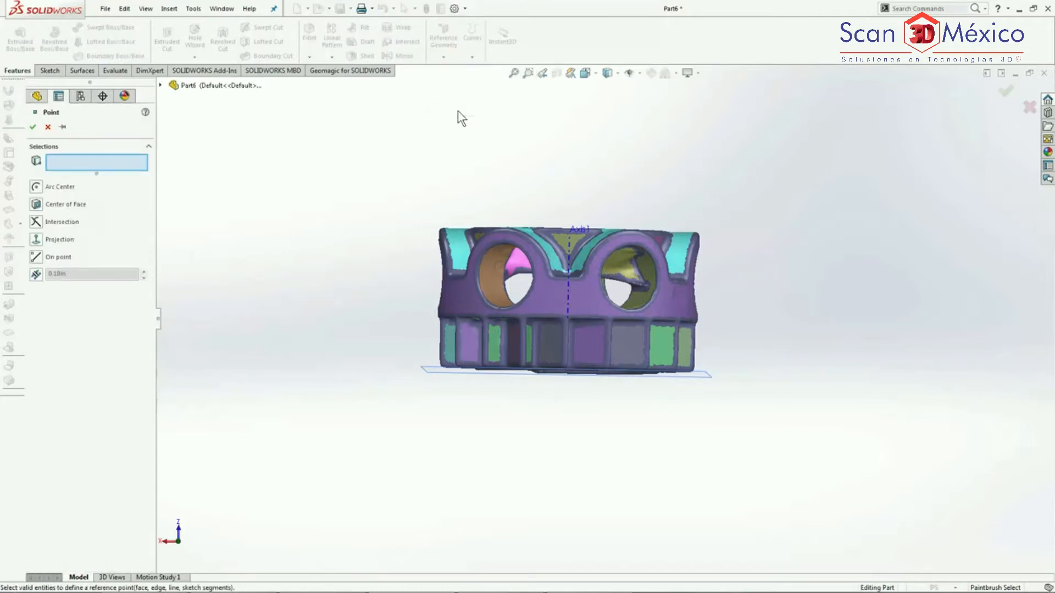
{"action": "left_click", "coordinate": [34, 222]}
{"action": "middle_click_drag", "start_coordinate": [566, 160], "coordinate": [572, 250]}
{"action": "left_click", "coordinate": [572, 250]}
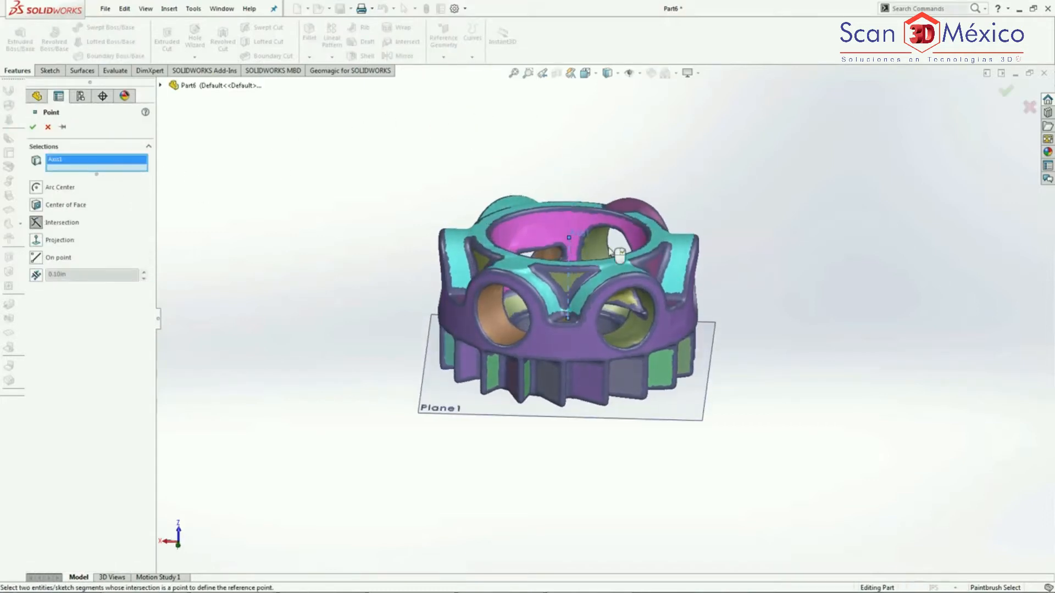
{"action": "left_click", "coordinate": [705, 401]}
{"action": "middle_click_drag", "start_coordinate": [819, 240], "coordinate": [769, 231]}
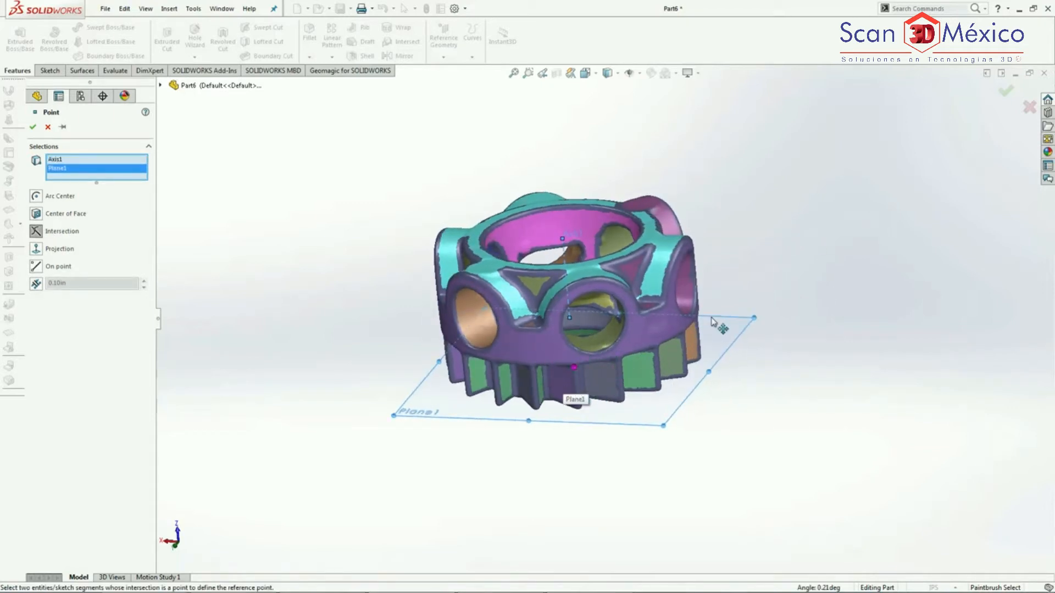
{"action": "left_click", "coordinate": [33, 127]}
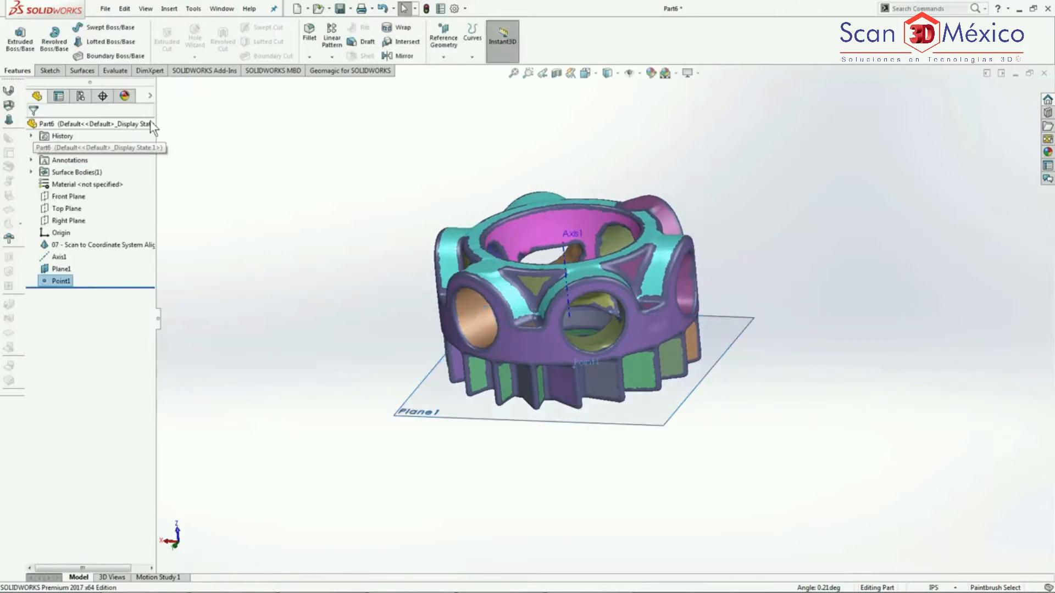
Start orienting the mesh with Point1 as the moving origin and Axis1 as the Z axis
{"action": "left_click", "coordinate": [362, 74]}
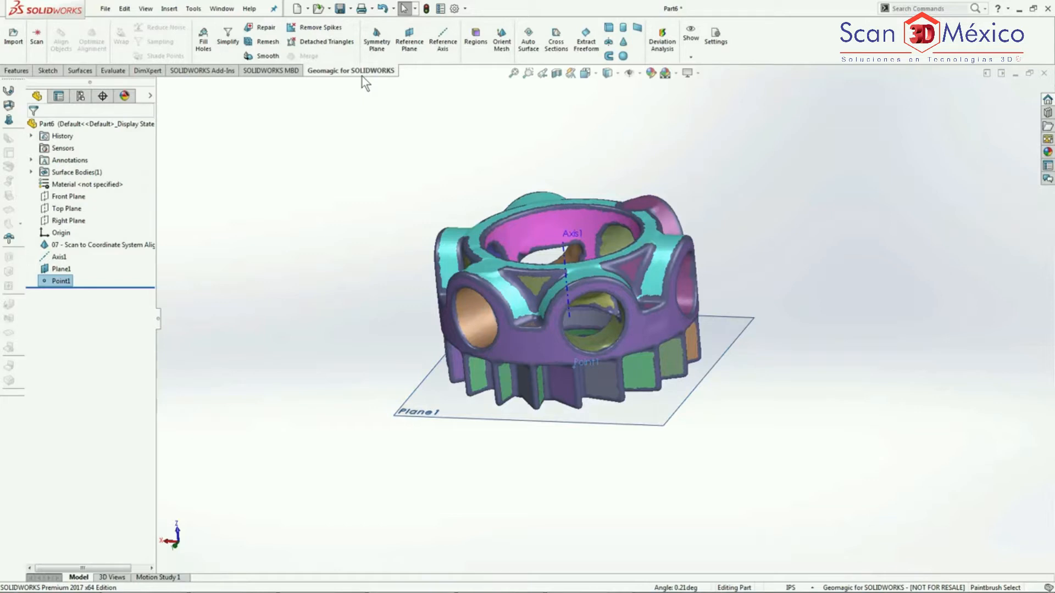
{"action": "left_click", "coordinate": [500, 56]}
{"action": "middle_click_drag", "start_coordinate": [433, 115], "coordinate": [434, 229]}
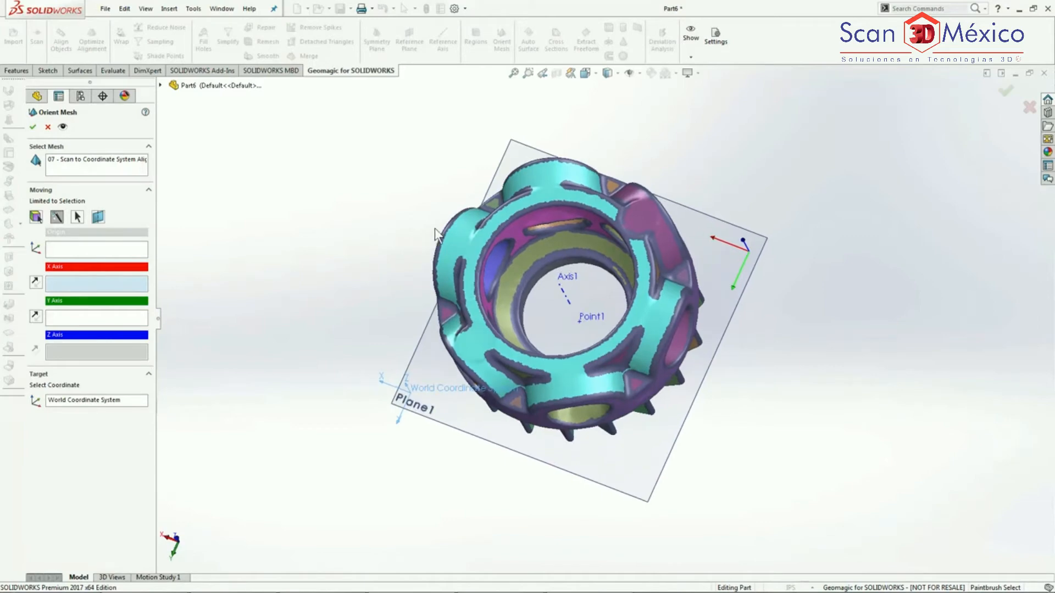
{"action": "left_click", "coordinate": [80, 251]}
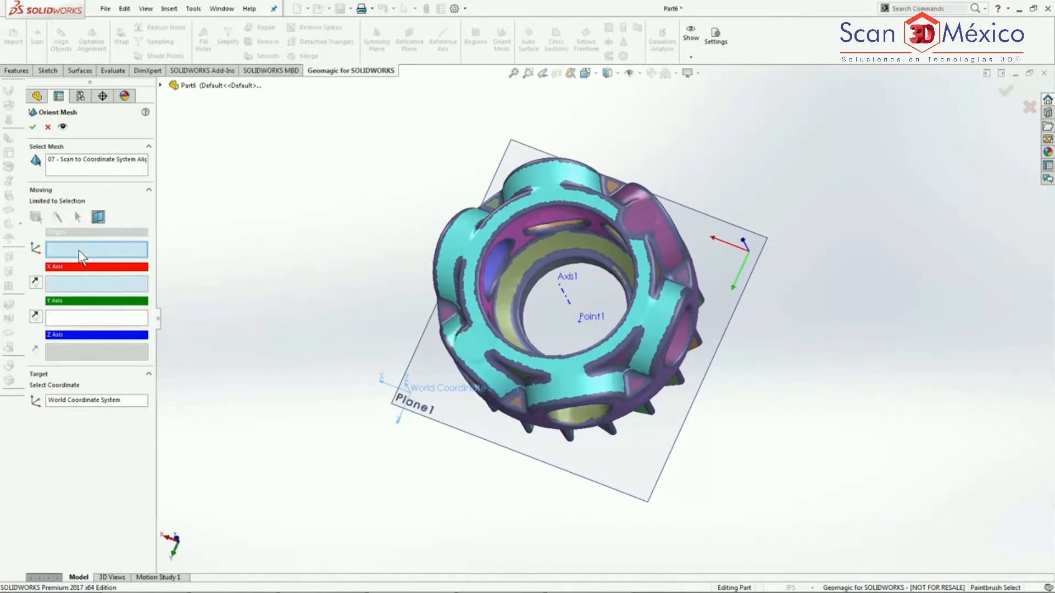
{"action": "left_click", "coordinate": [580, 317]}
{"action": "middle_click_drag", "start_coordinate": [605, 308], "coordinate": [542, 304]}
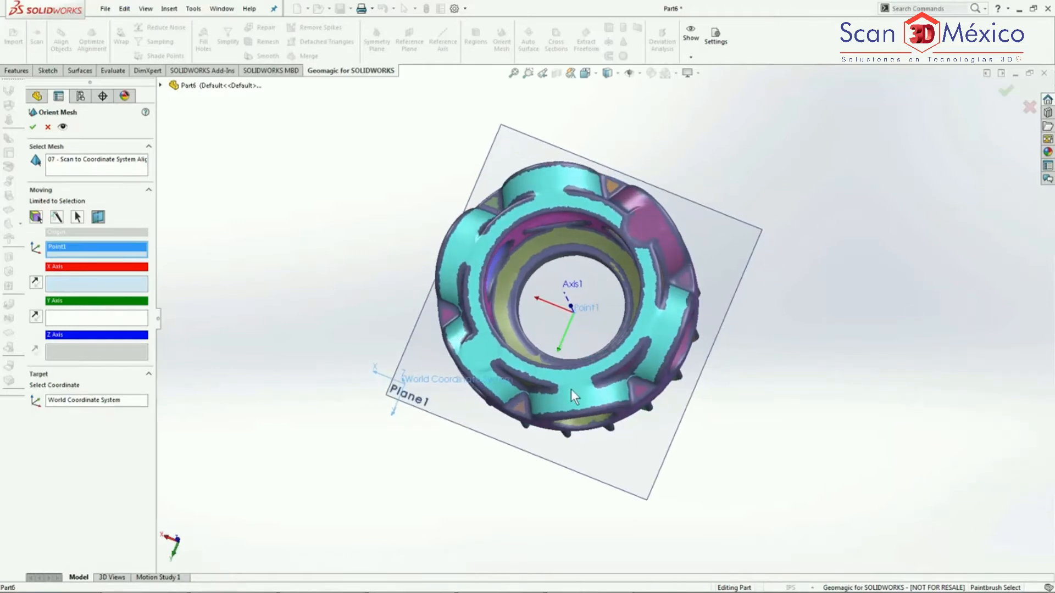
{"action": "left_click", "coordinate": [63, 350]}
{"action": "middle_click_drag", "start_coordinate": [434, 375], "coordinate": [433, 338]}
{"action": "left_click", "coordinate": [598, 279]}
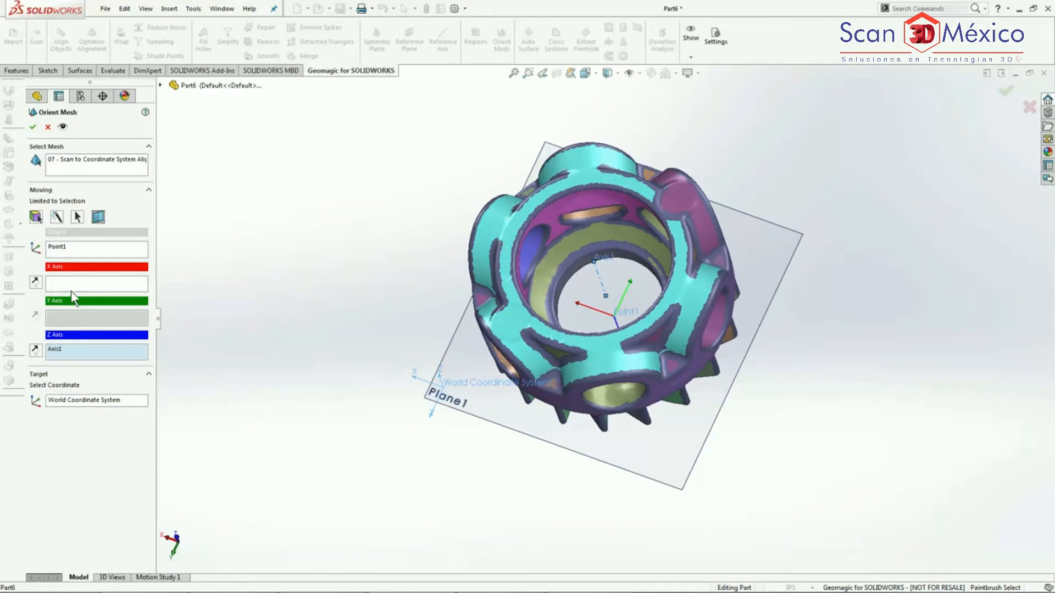
Define the orientation's Y axis from the cylindrical region of a side hole in the ring wall
{"action": "left_click", "coordinate": [64, 318]}
{"action": "middle_click_drag", "start_coordinate": [279, 329], "coordinate": [399, 323]}
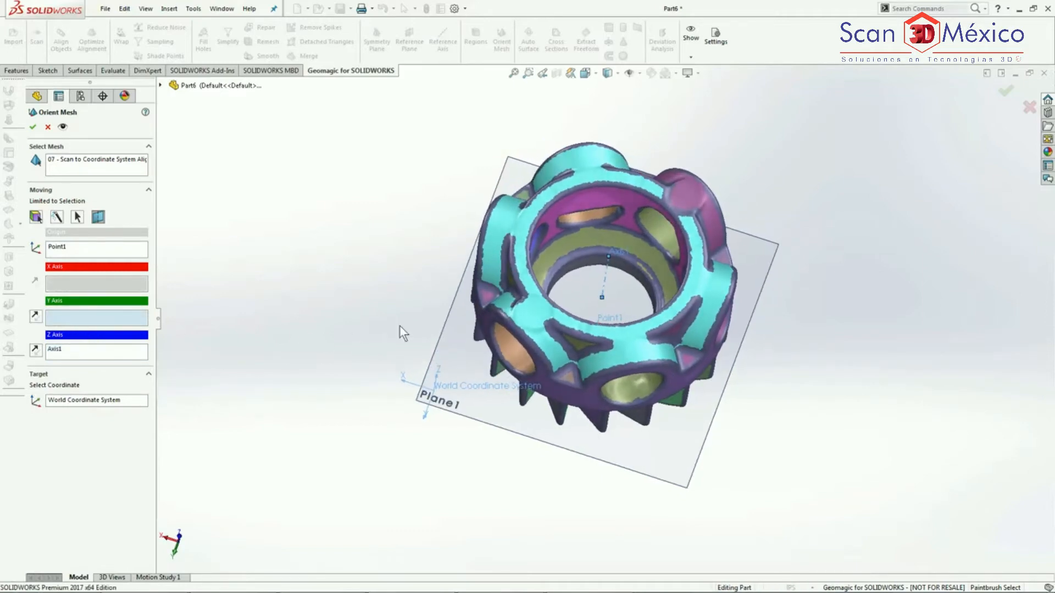
{"action": "middle_click_drag", "start_coordinate": [405, 324], "coordinate": [414, 306]}
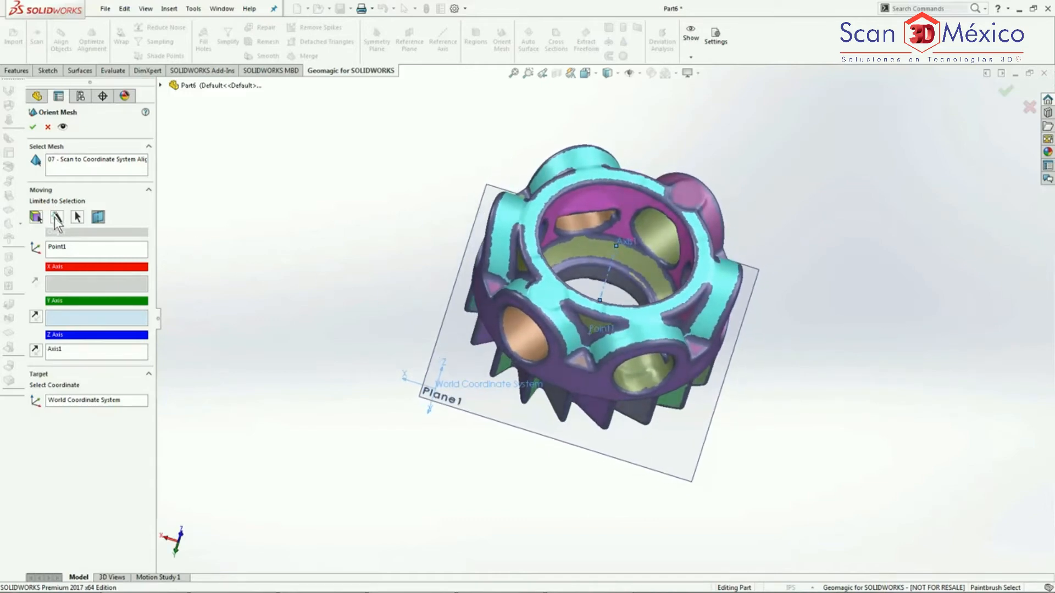
{"action": "left_click", "coordinate": [57, 217]}
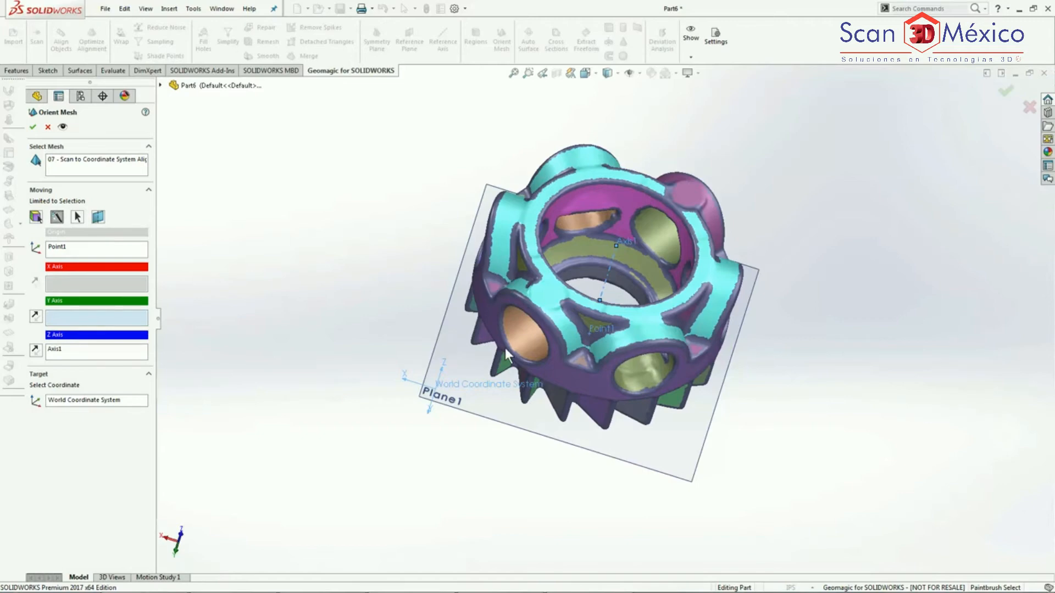
{"action": "left_click", "coordinate": [36, 217]}
{"action": "left_click", "coordinate": [519, 340]}
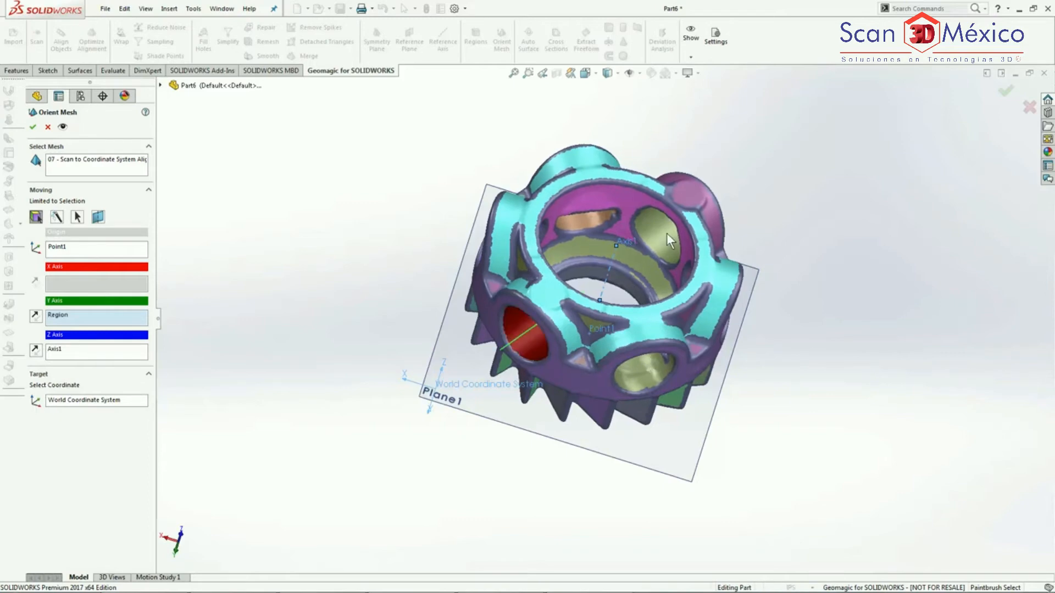
Reverse the Z axis direction and apply the mesh orientation to the World Coordinate System
{"action": "middle_click_drag", "start_coordinate": [753, 353], "coordinate": [732, 411]}
{"action": "left_click", "coordinate": [36, 351]}
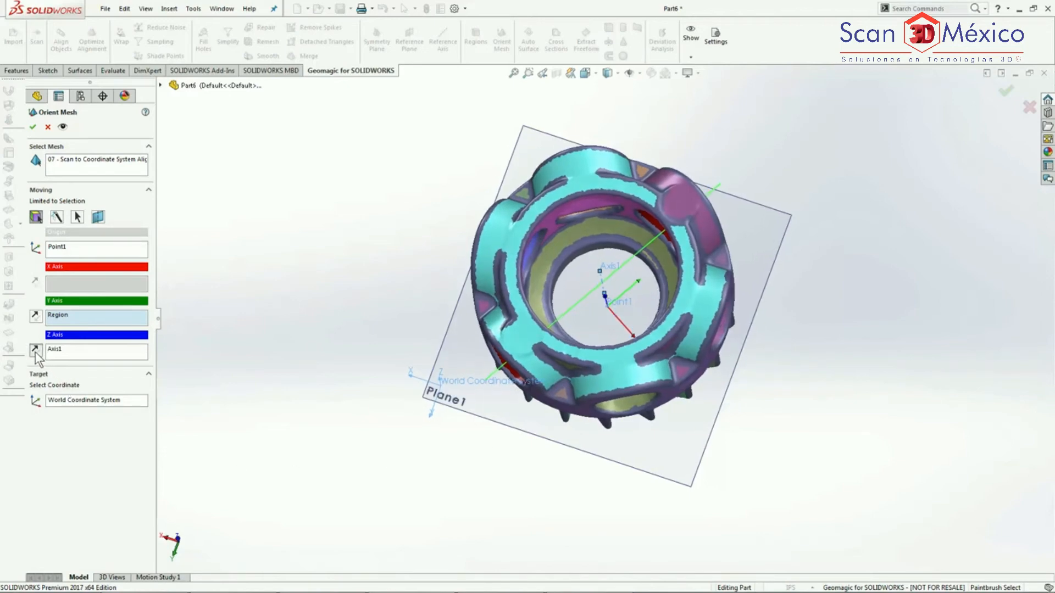
{"action": "left_click", "coordinate": [32, 127]}
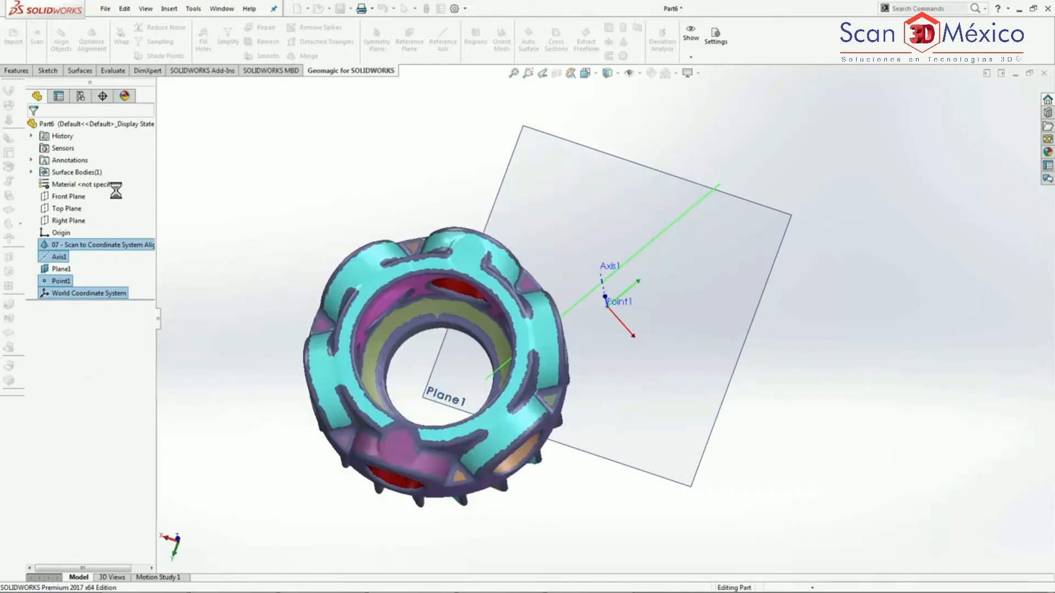
Hide Axis1, Plane1 and Point1
{"action": "left_click", "coordinate": [54, 257]}
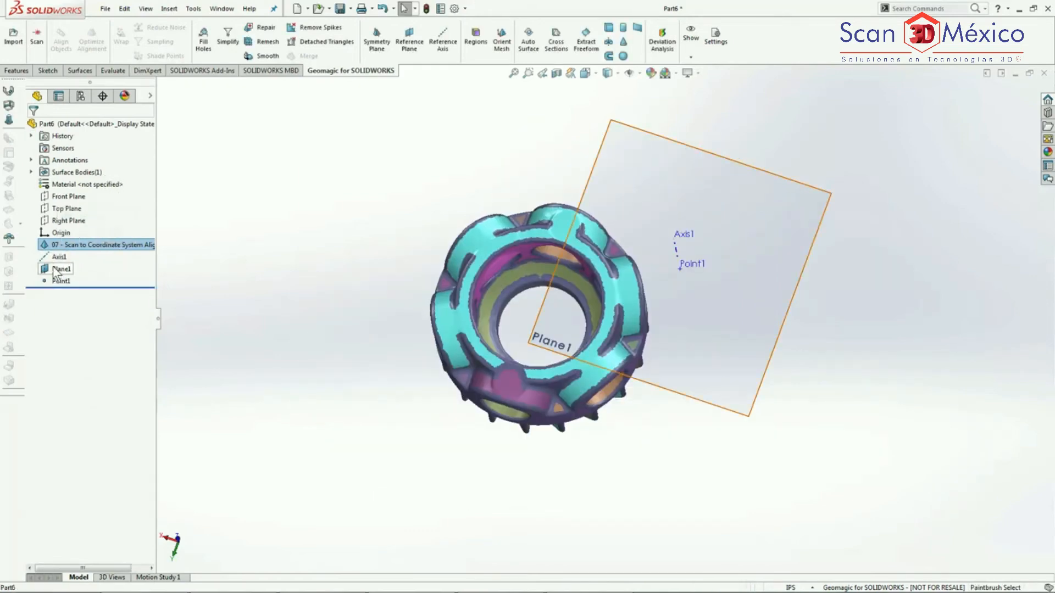
{"action": "left_click", "coordinate": [55, 280], "text": "shift"}
{"action": "right_click", "coordinate": [56, 281]}
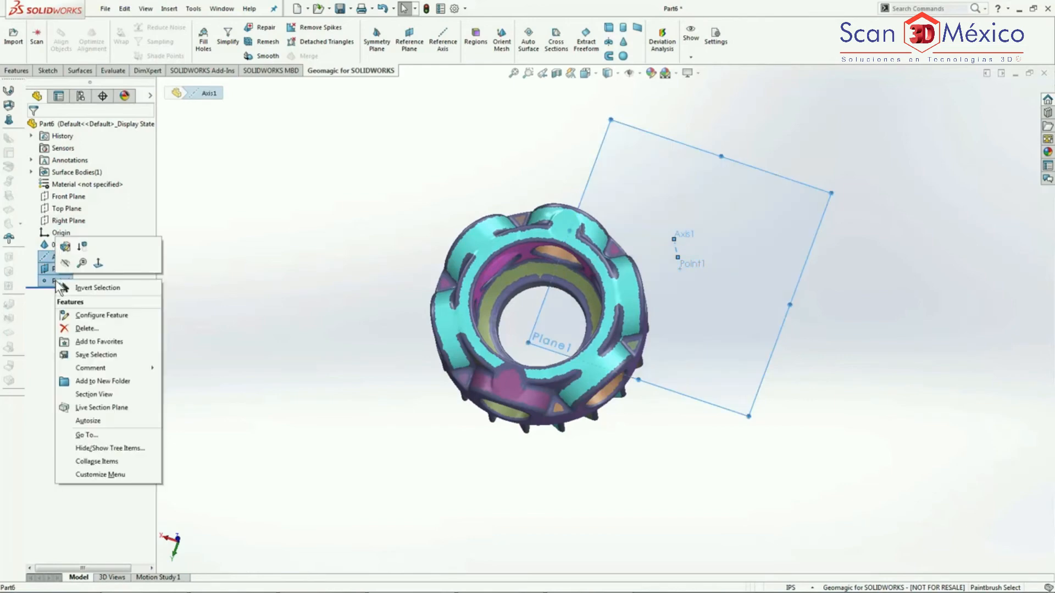
{"action": "left_click", "coordinate": [65, 263]}
Examine the mesh alignment against the Front, Top and Right planes and the origin in the bottom and front views
{"action": "left_click", "coordinate": [66, 198]}
{"action": "left_click", "coordinate": [65, 235], "text": "shift"}
{"action": "middle_click_drag", "start_coordinate": [371, 271], "coordinate": [374, 304]}
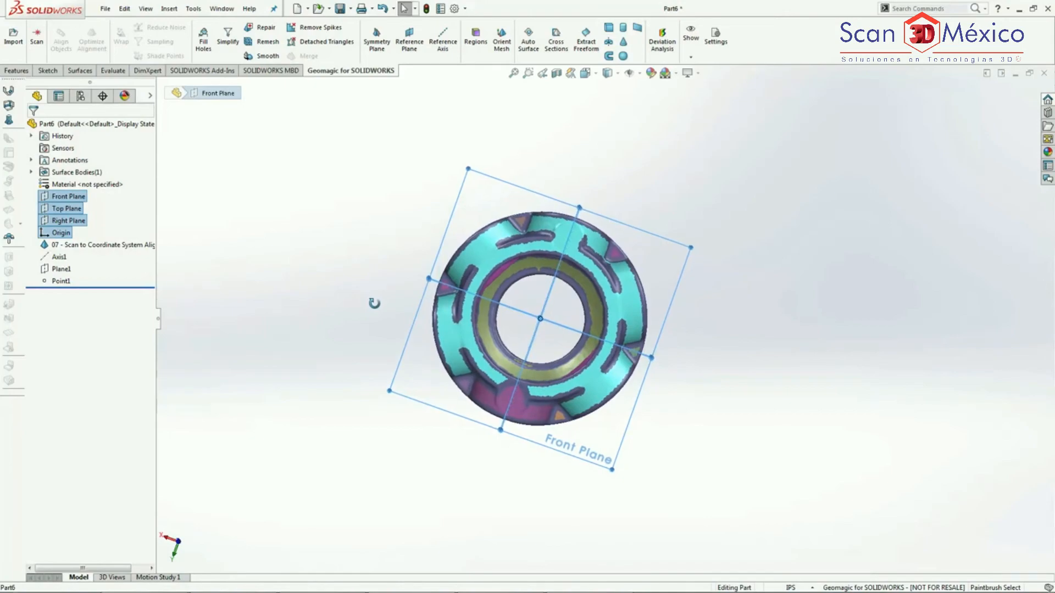
{"action": "key", "text": "ctrl+6"}
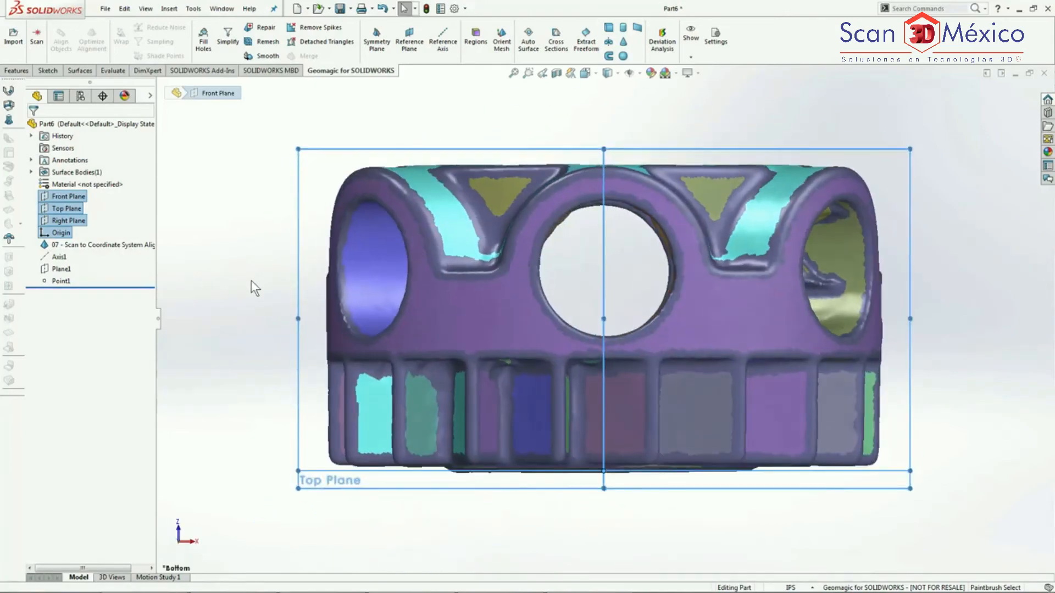
{"action": "right_click_drag", "start_coordinate": [242, 280], "coordinate": [249, 306]}
{"action": "right_click_drag", "start_coordinate": [289, 347], "coordinate": [290, 295]}
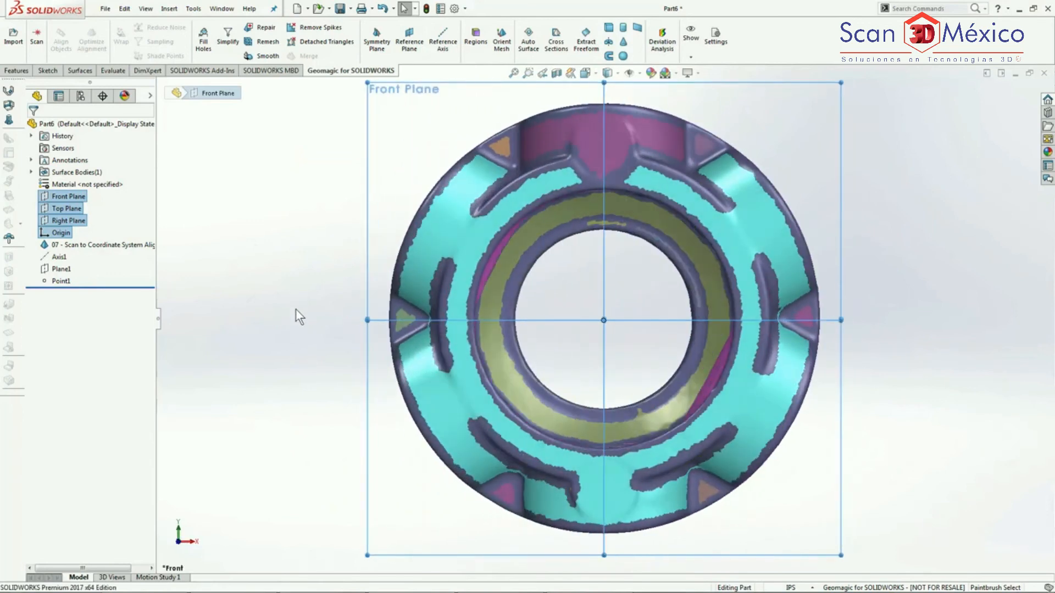
{"action": "scroll", "coordinate": [296, 309], "scroll_direction": "down", "scroll_amount": 3}
{"action": "scroll", "coordinate": [296, 308], "scroll_direction": "up", "scroll_amount": 8}
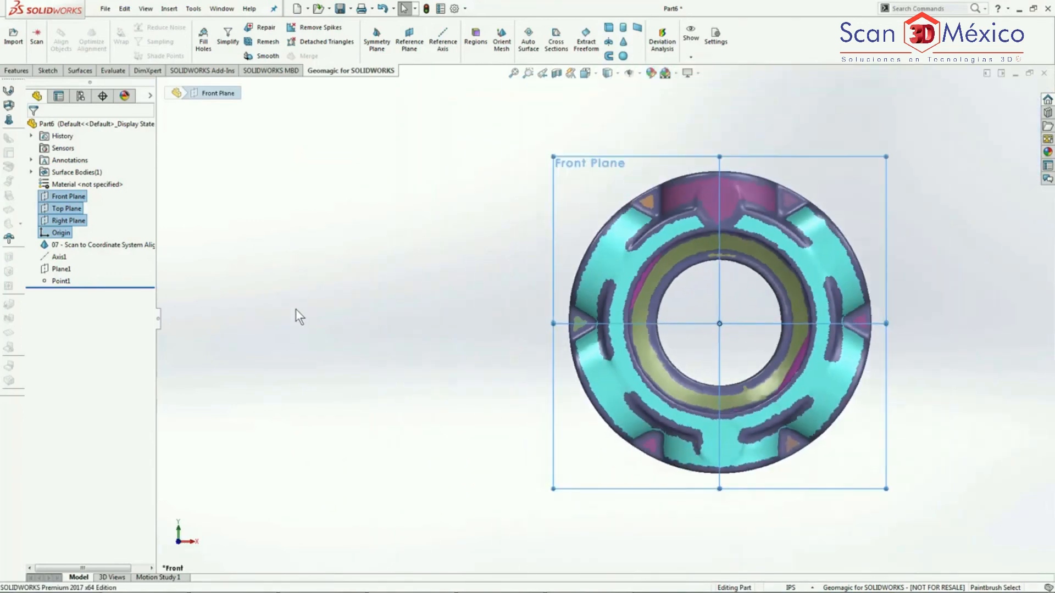
Delete the reference geometry Axis1, Plane1 and Point1 from the part
{"action": "left_click", "coordinate": [60, 257]}
{"action": "left_click", "coordinate": [61, 281], "text": "shift"}
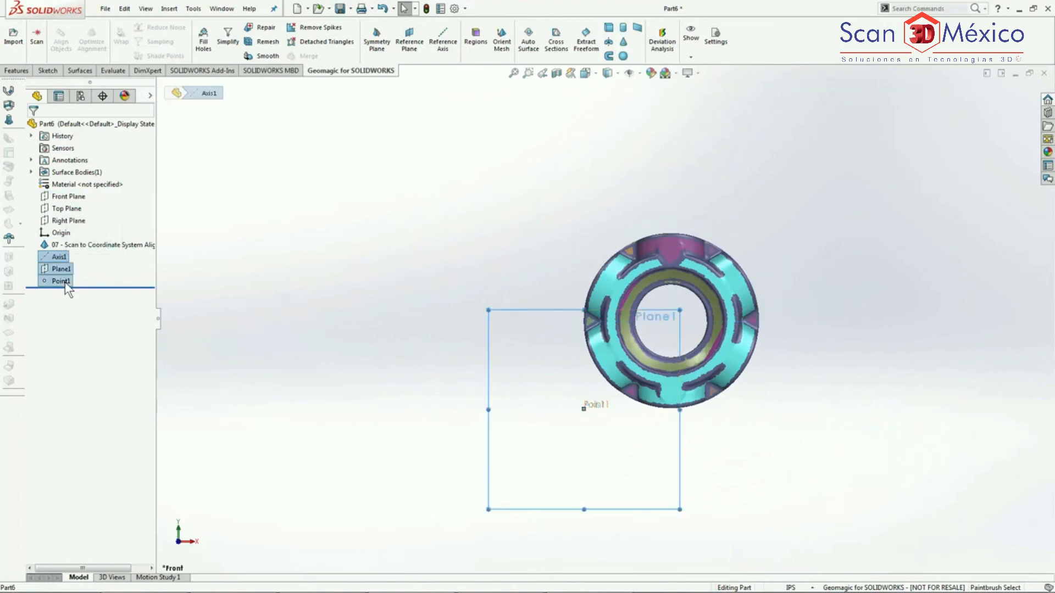
{"action": "middle_click_drag", "start_coordinate": [438, 360], "coordinate": [411, 232]}
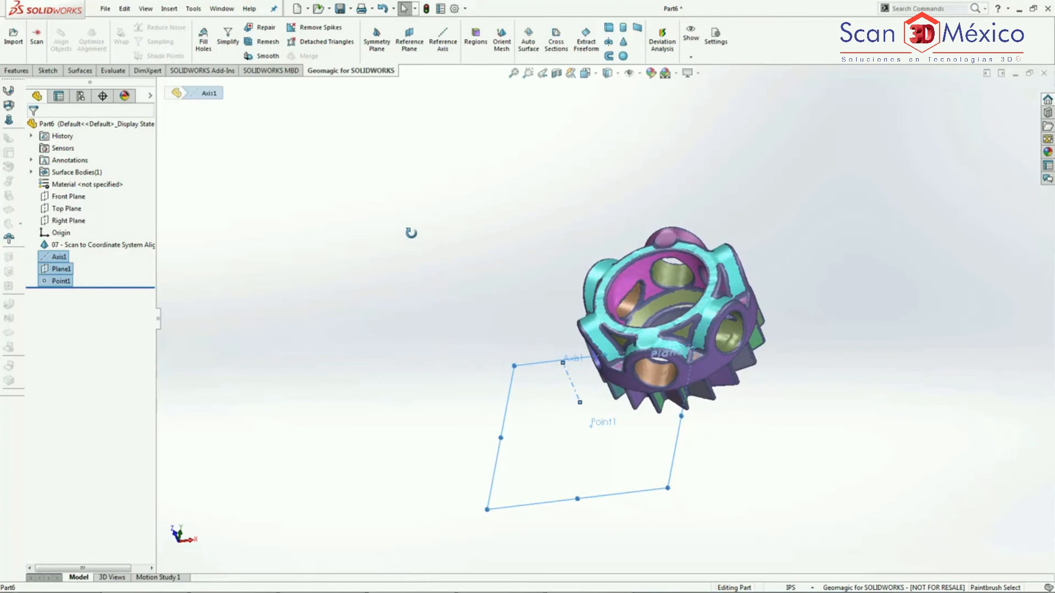
{"action": "right_click", "coordinate": [62, 271]}
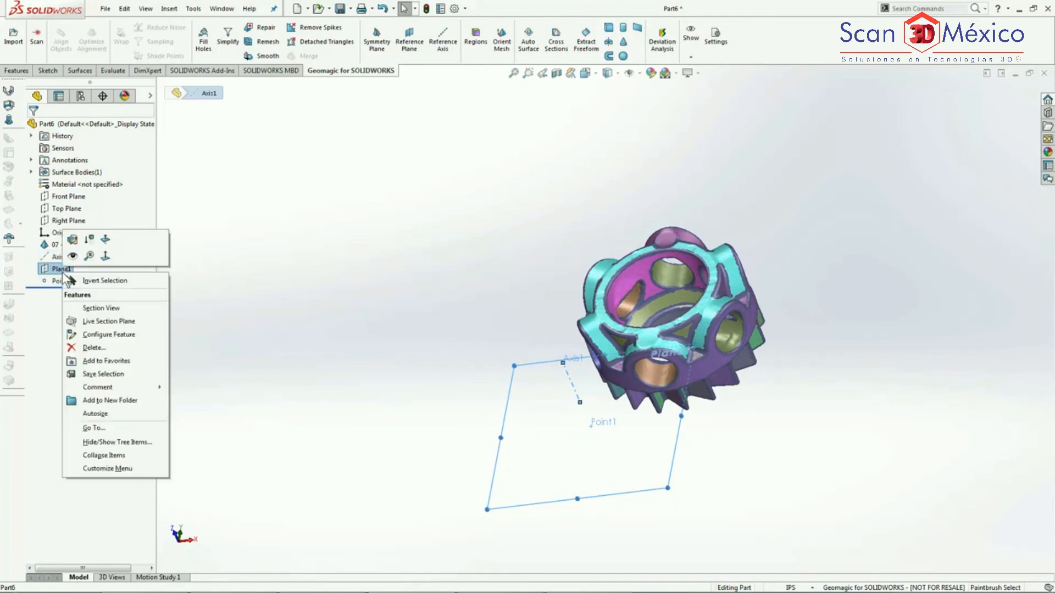
{"action": "left_click", "coordinate": [77, 347]}
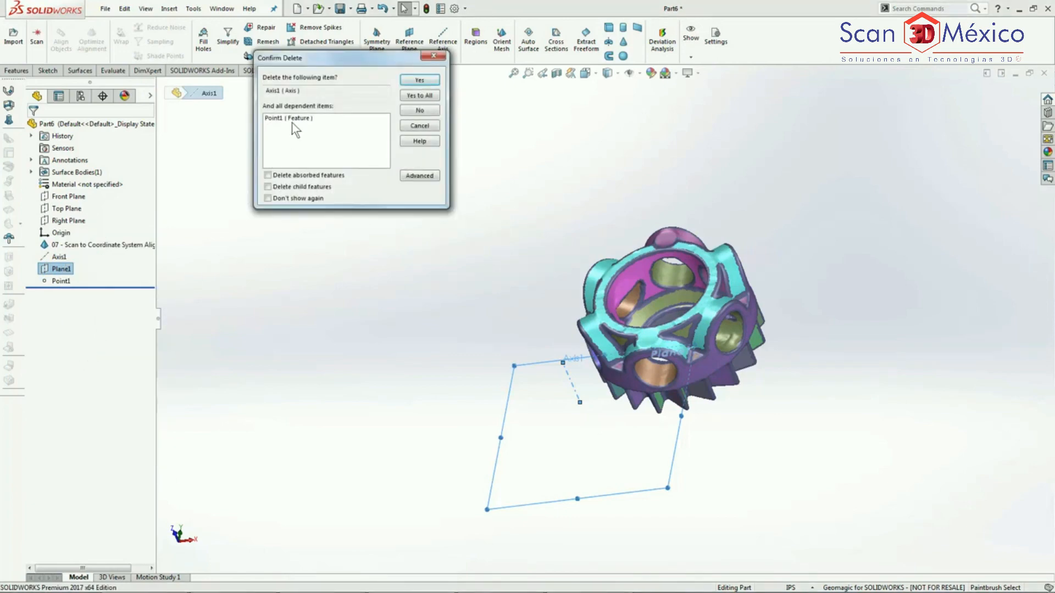
{"action": "left_click", "coordinate": [414, 94]}
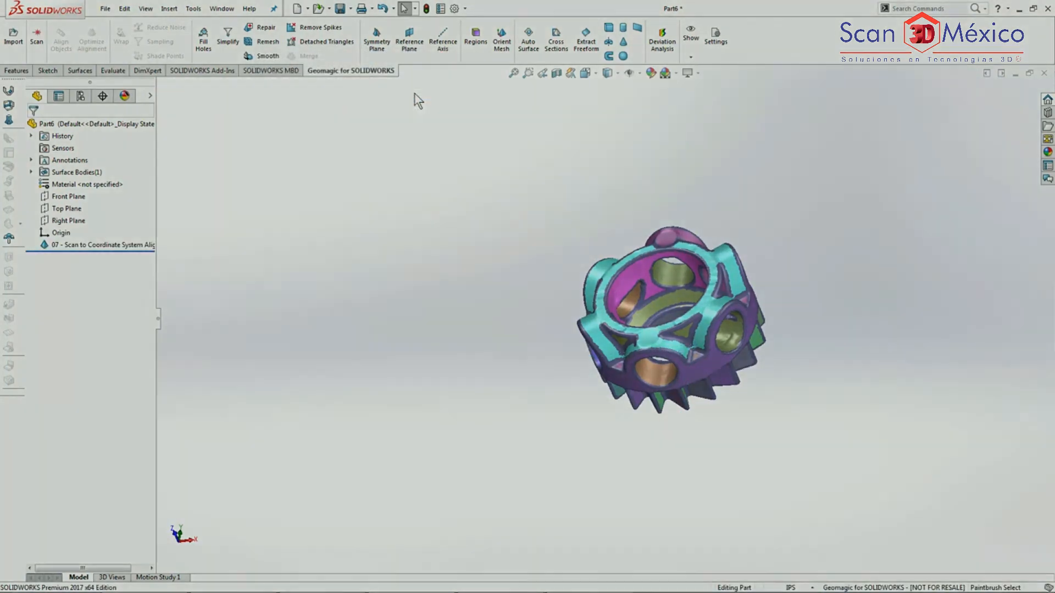